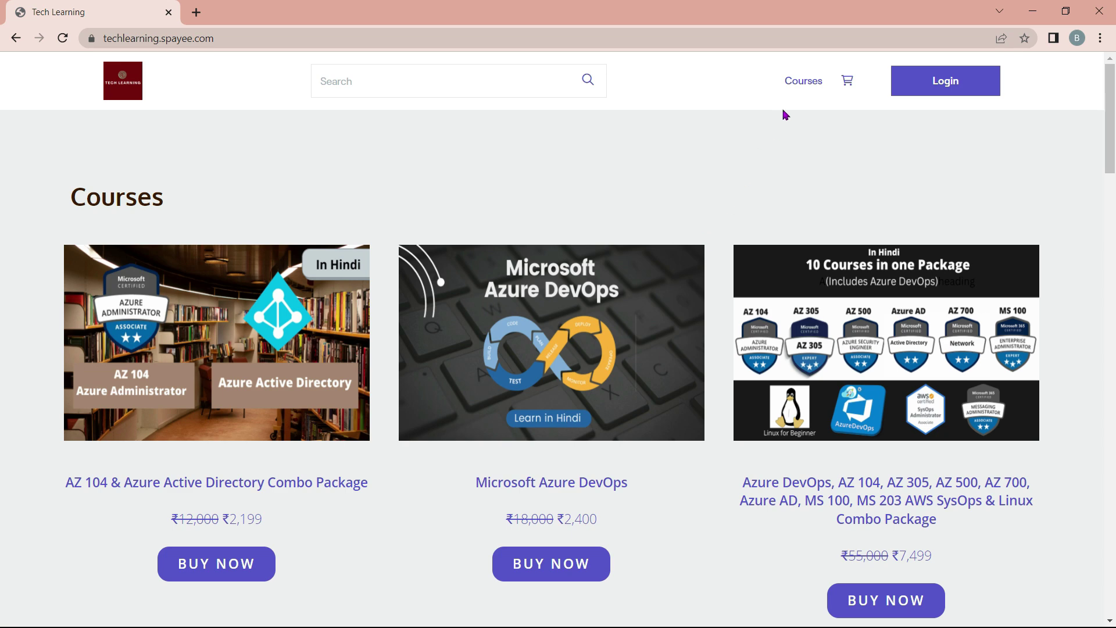
# Step: Open the full course list on the learning site and browse its category choices
pyautogui.click(798, 87)
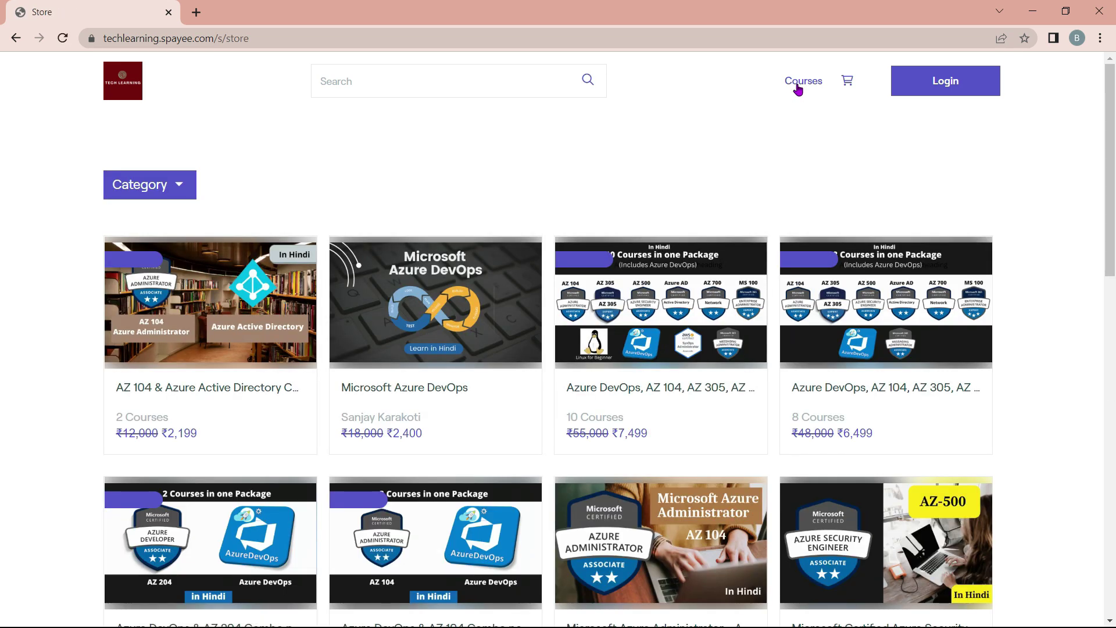
pyautogui.click(152, 188)
pyautogui.click(137, 337)
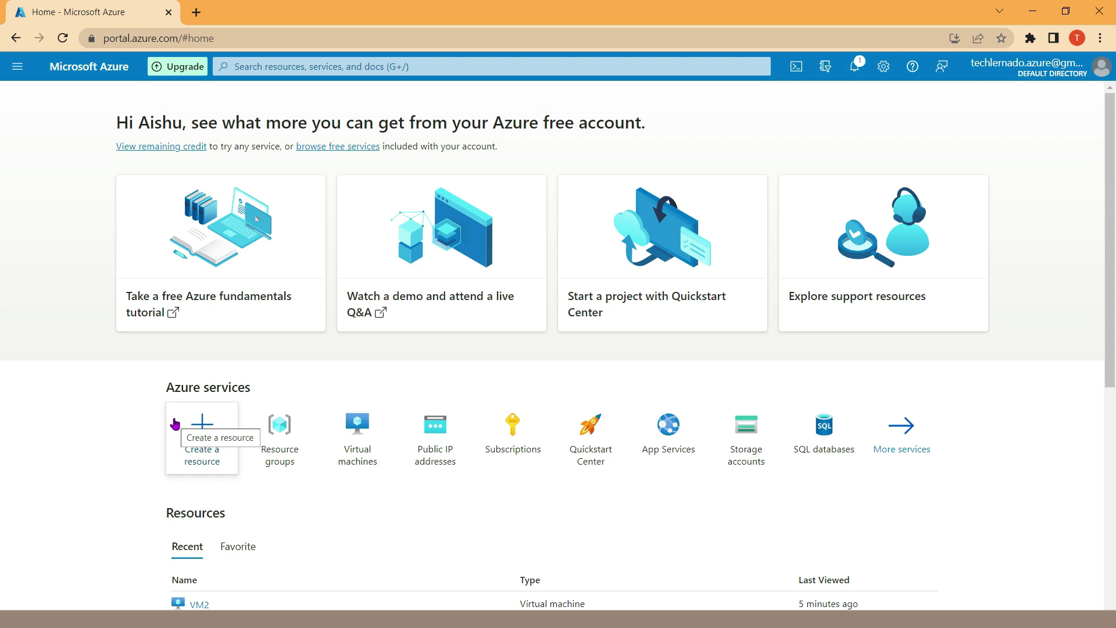
# Step: Find the Virtual machines service in the Azure portal and start creating a new Azure virtual machine
pyautogui.click(274, 67)
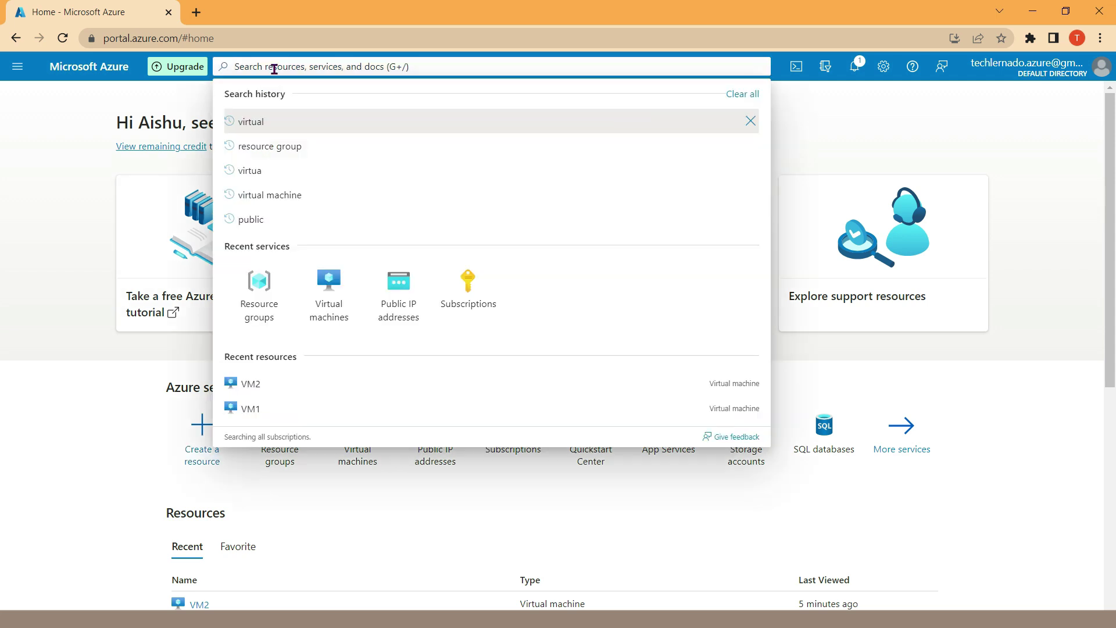
pyautogui.write('virtua')
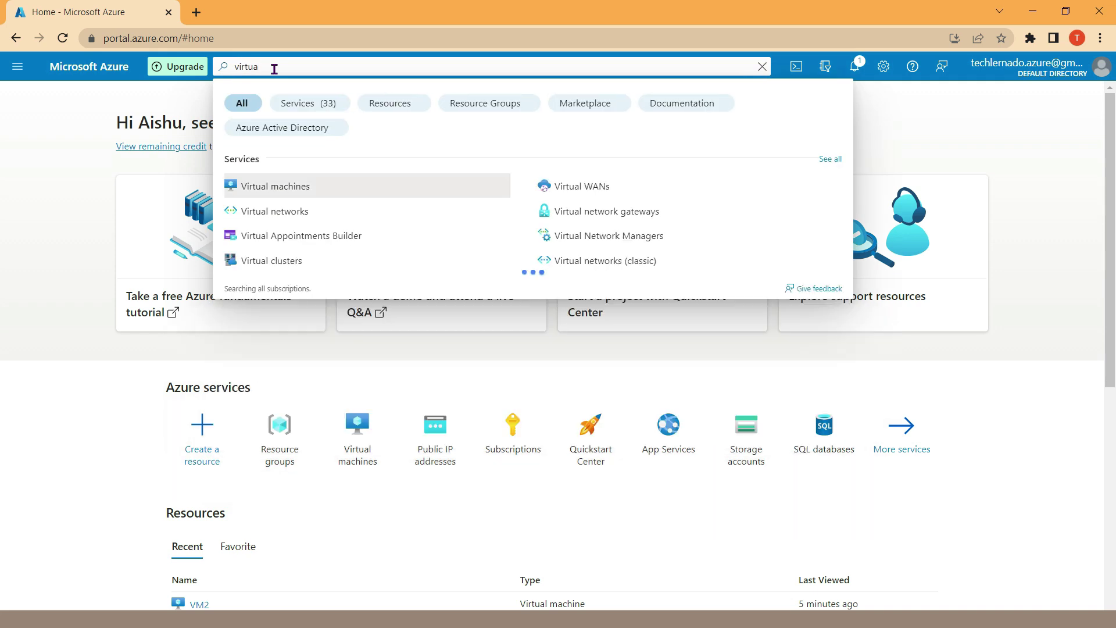
pyautogui.click(267, 192)
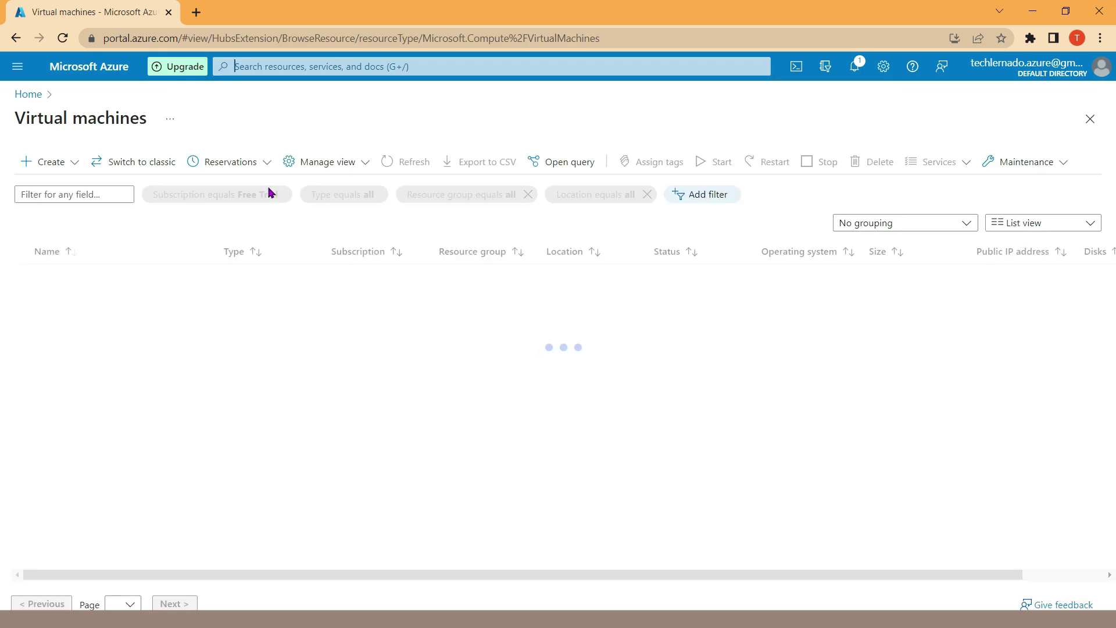
pyautogui.click(51, 163)
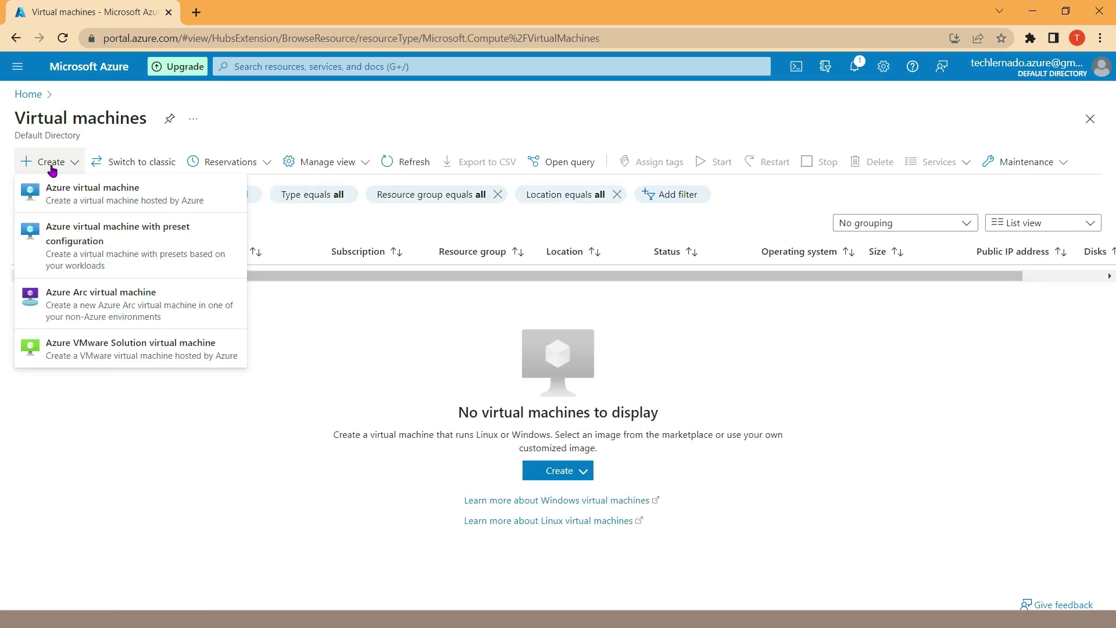
pyautogui.click(66, 207)
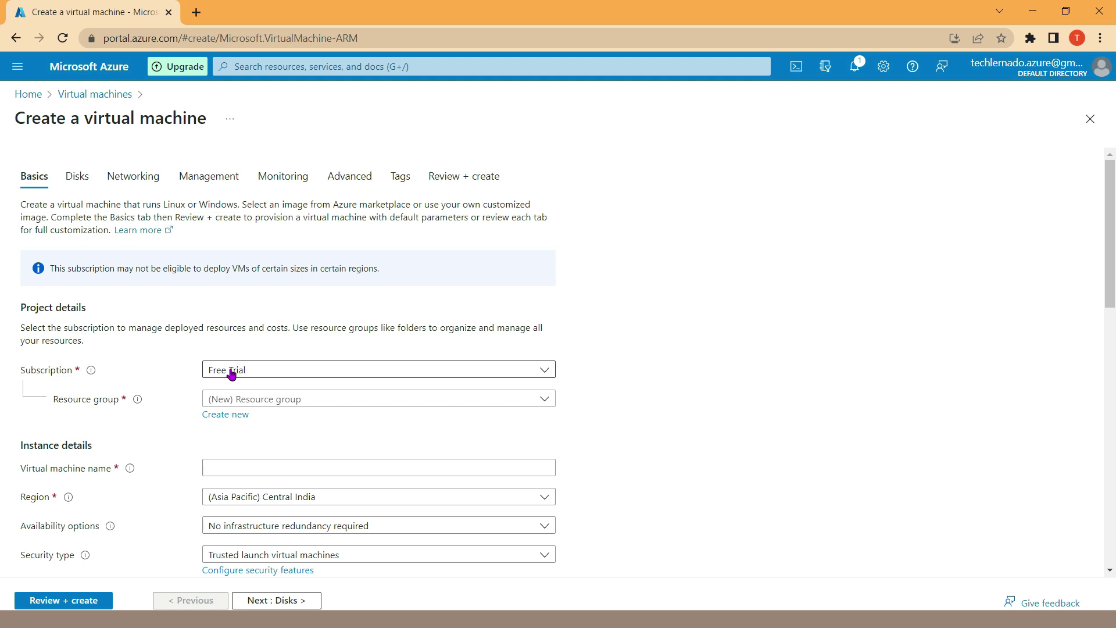
# Step: Create a new resource group named MyRG for the virtual machine
pyautogui.moveTo(139, 400)
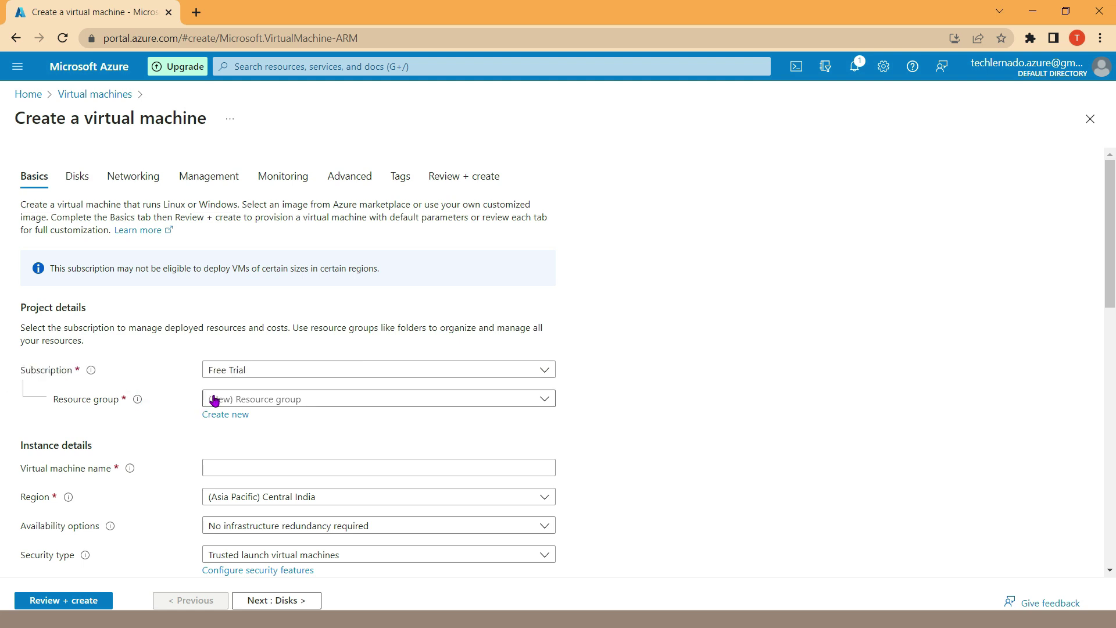
pyautogui.click(217, 417)
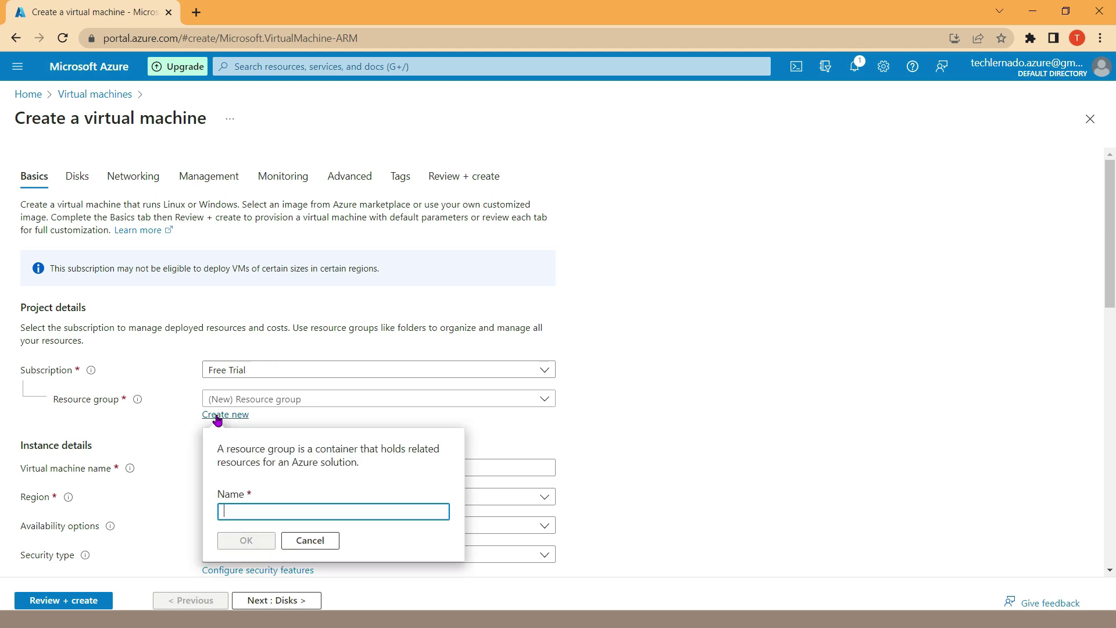
pyautogui.write('MyRG')
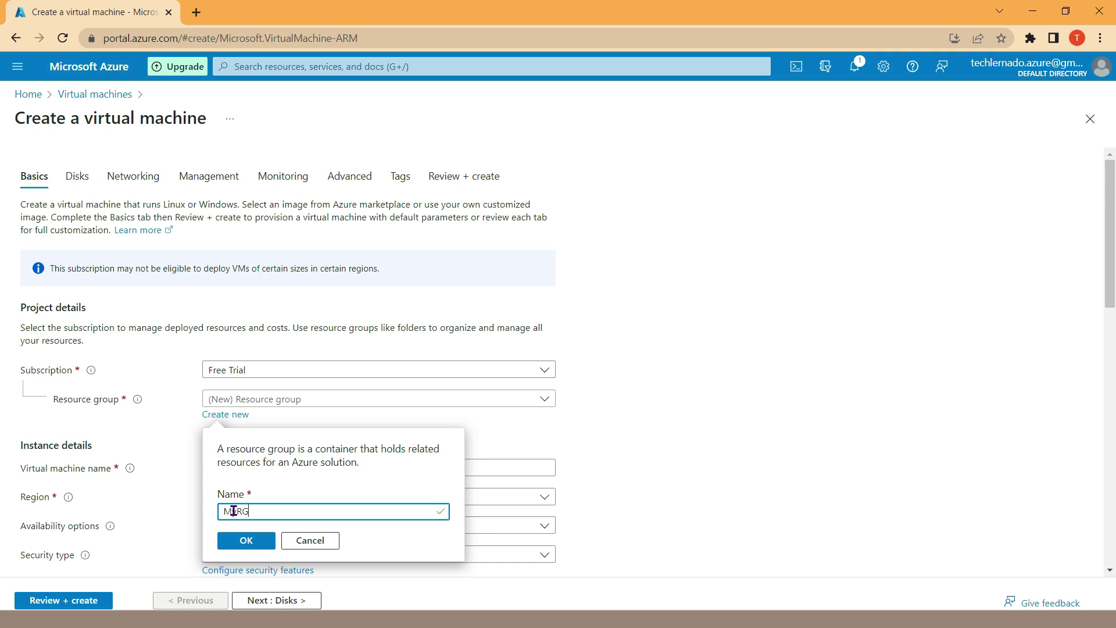
pyautogui.click(244, 547)
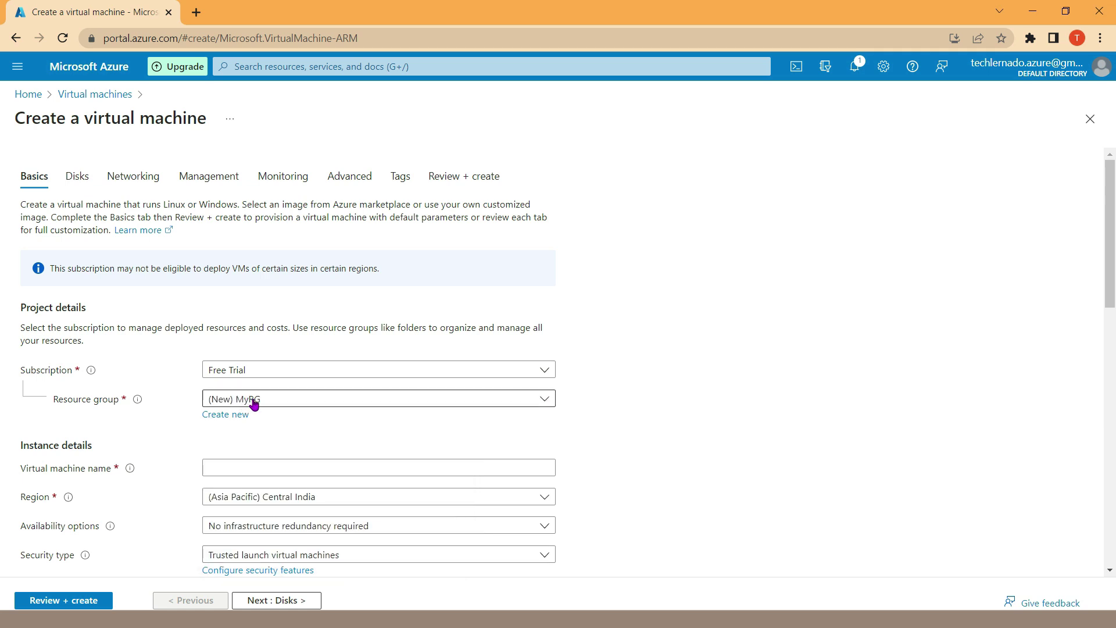
# Step: Name the virtual machine VM1 and keep (Asia Pacific) Central India as its region
pyautogui.click(208, 470)
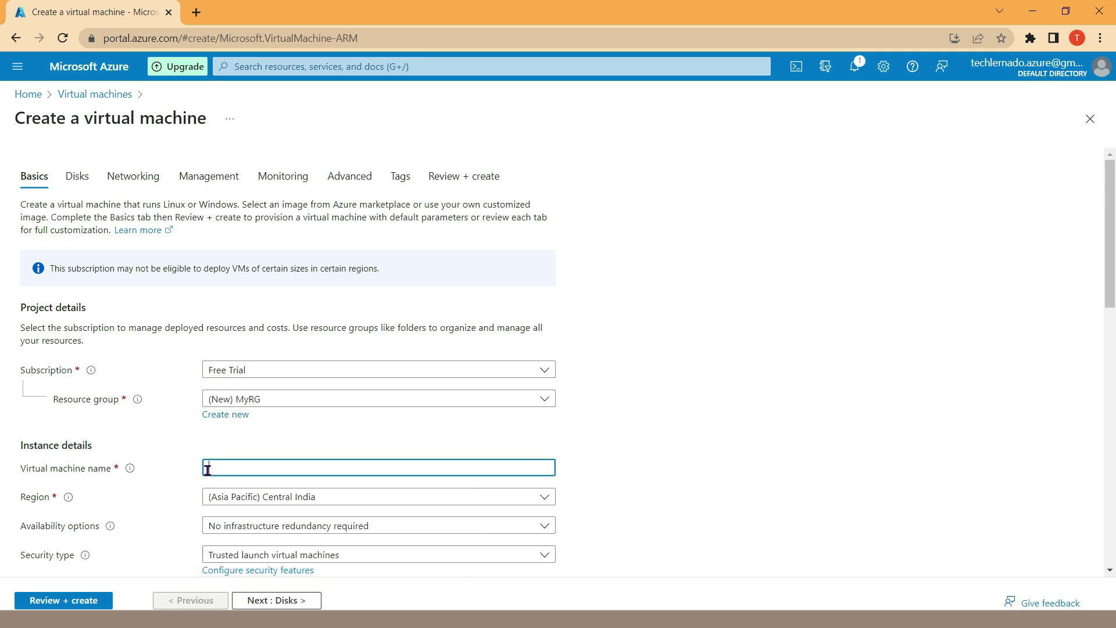
pyautogui.write('VM1')
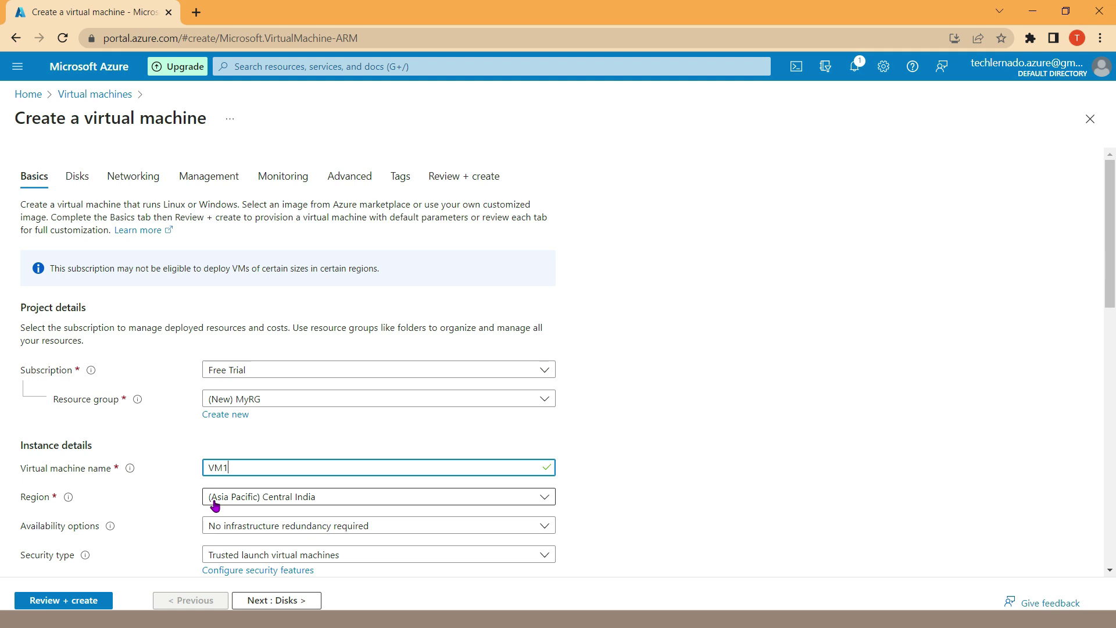
pyautogui.click(281, 507)
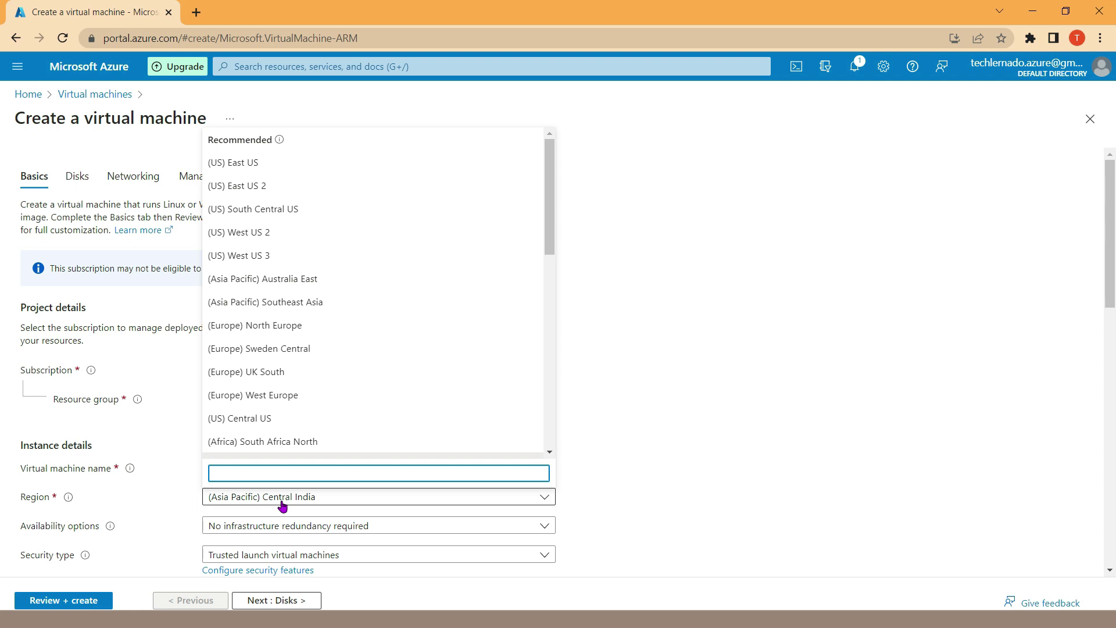
pyautogui.click(282, 505)
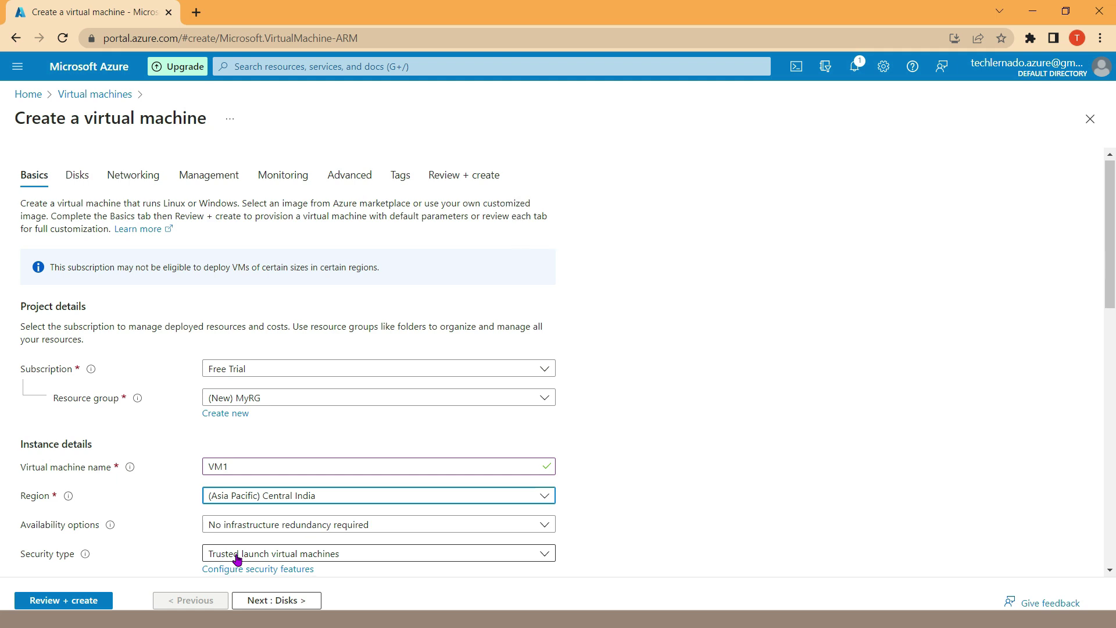
# Step: Choose Red Hat Enterprise Linux 8.7 (LVM) - x64 Gen2 as the virtual machine's image
pyautogui.scroll(-3, 237, 560)
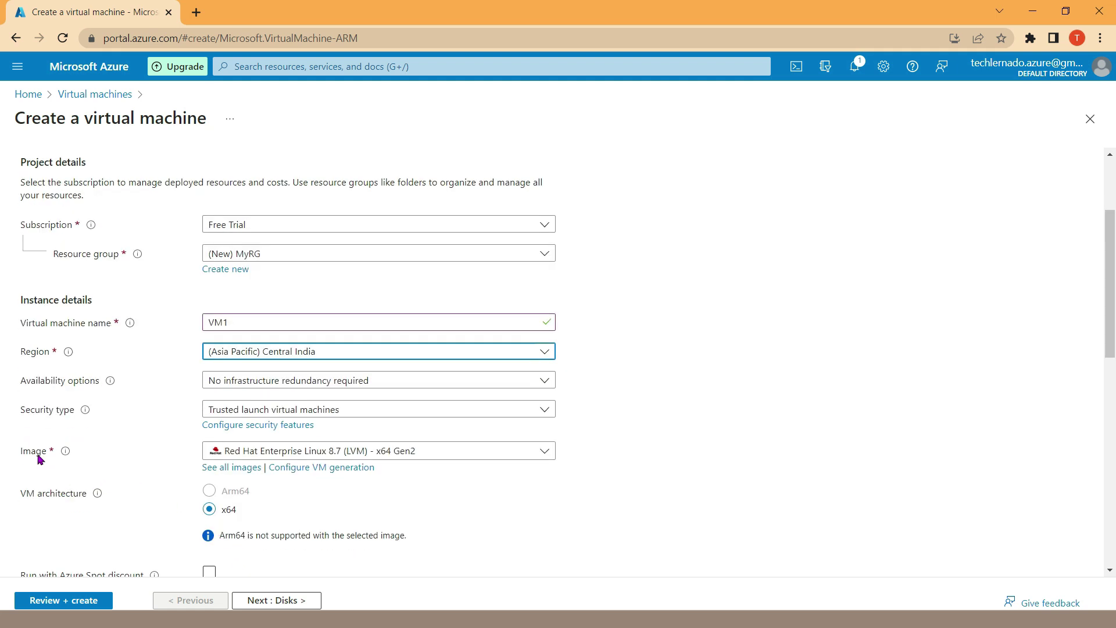
pyautogui.click(244, 453)
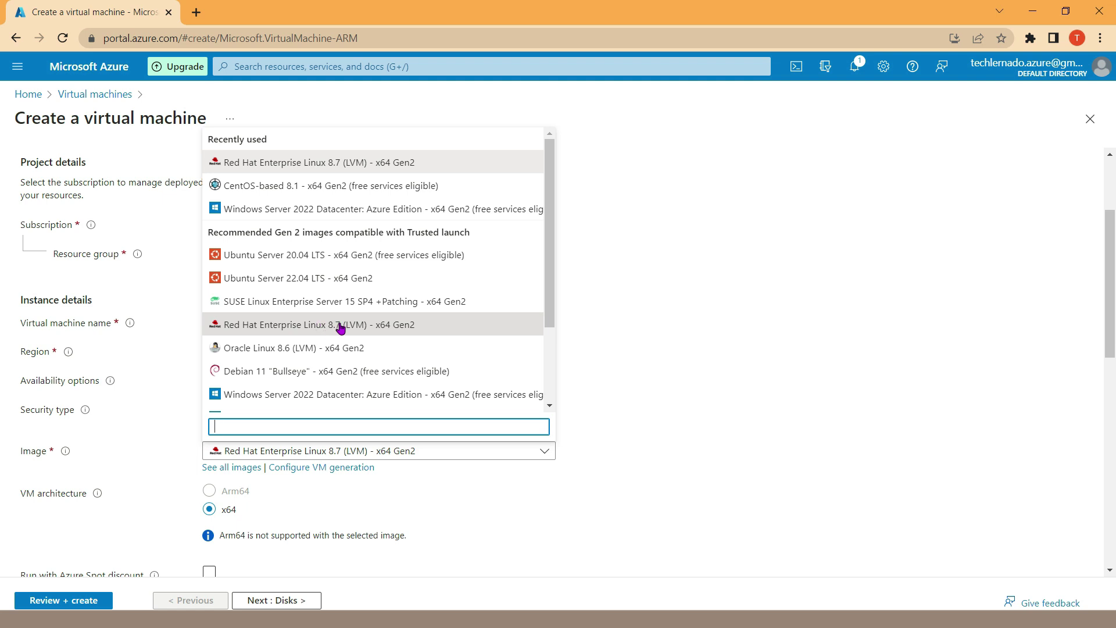
pyautogui.click(245, 325)
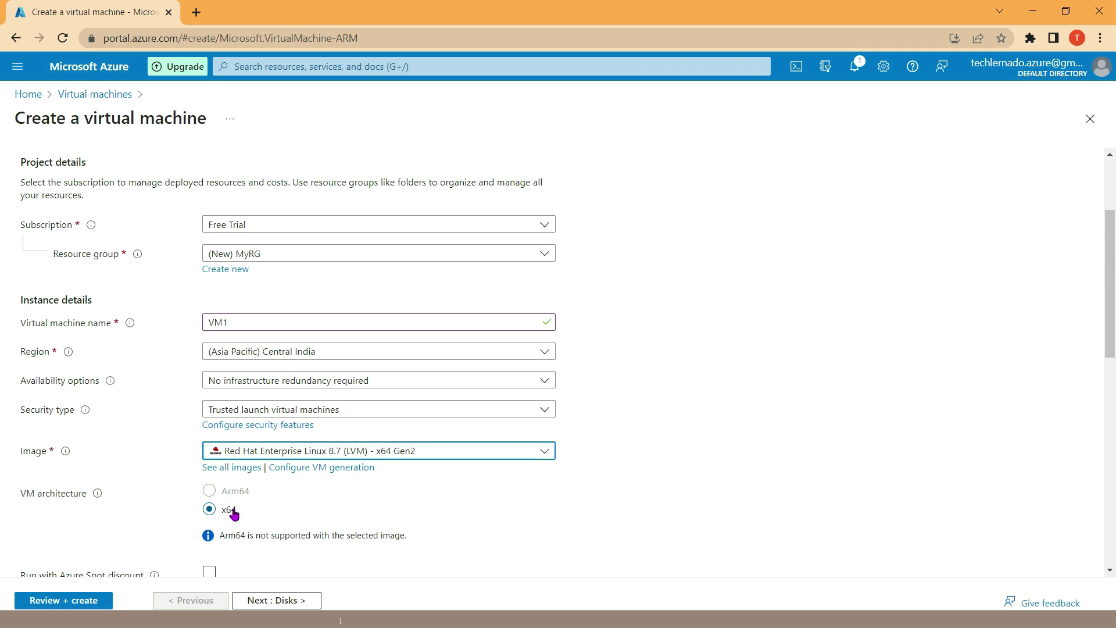
# Step: Choose the Standard_DS1_v2 size with 1 vcpu and 3.5 GiB memory for the virtual machine
pyautogui.scroll(-5, 235, 513)
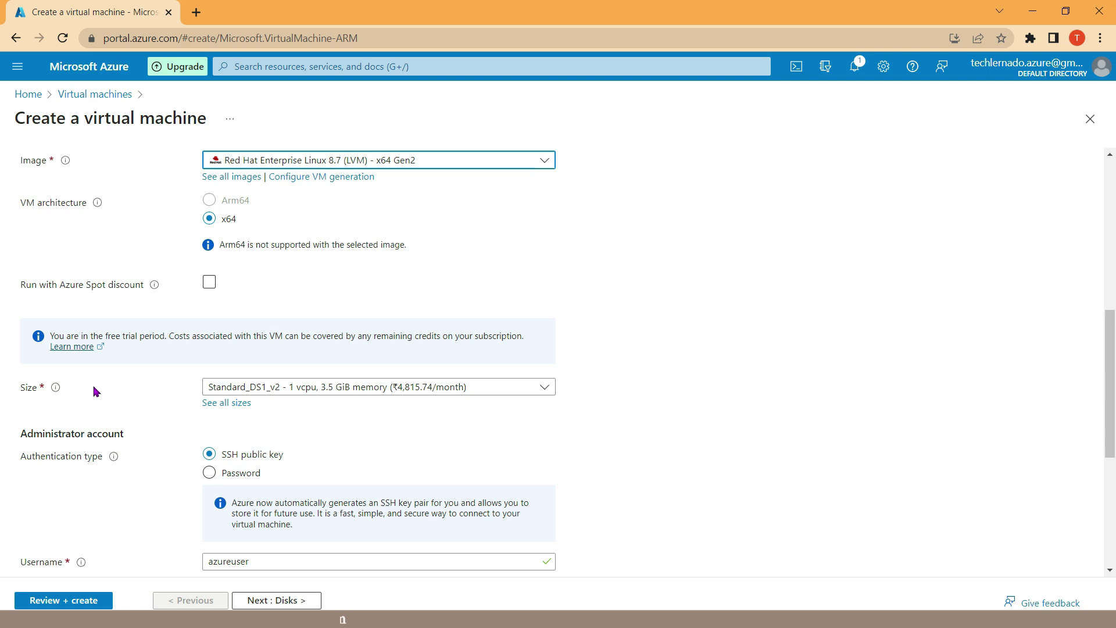
pyautogui.click(228, 389)
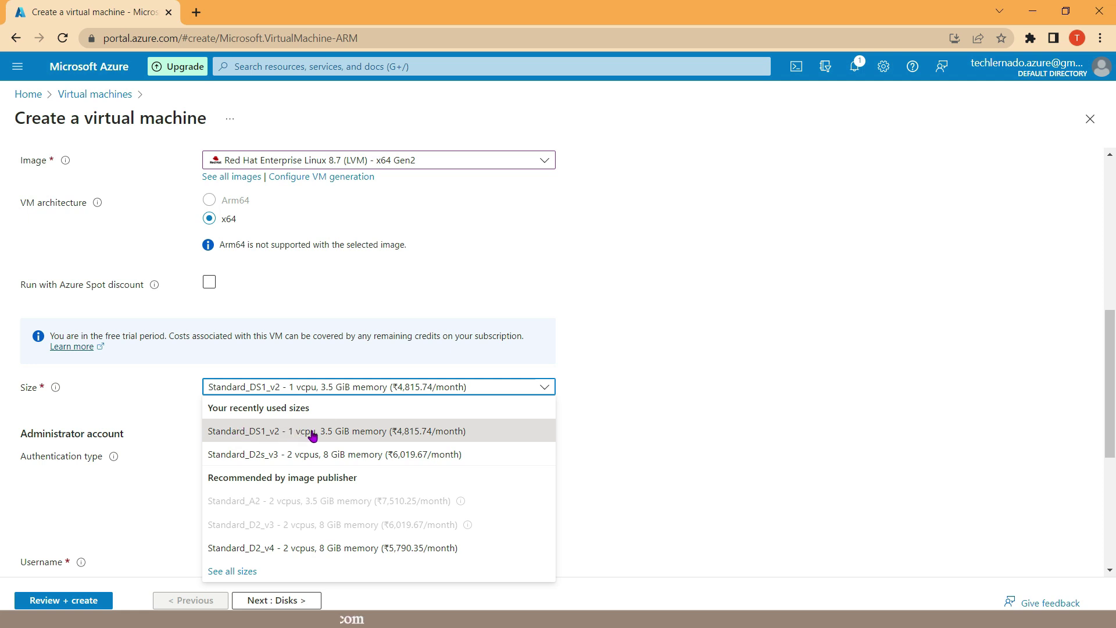
pyautogui.click(360, 434)
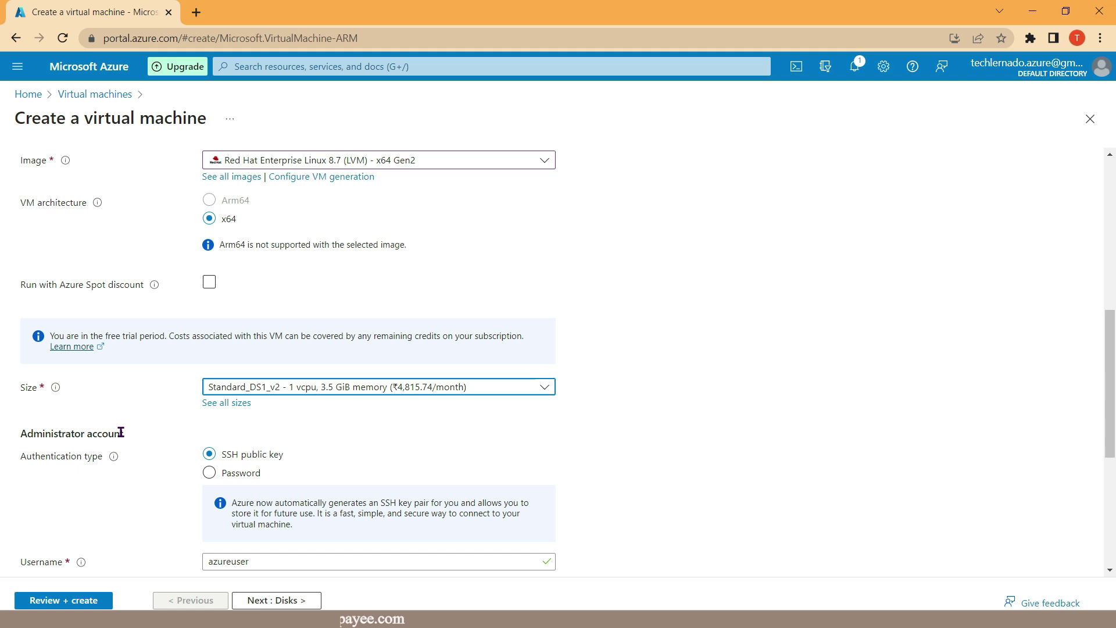
# Step: Try Password authentication for the administrator account and return the authentication type to SSH public key
pyautogui.click(209, 473)
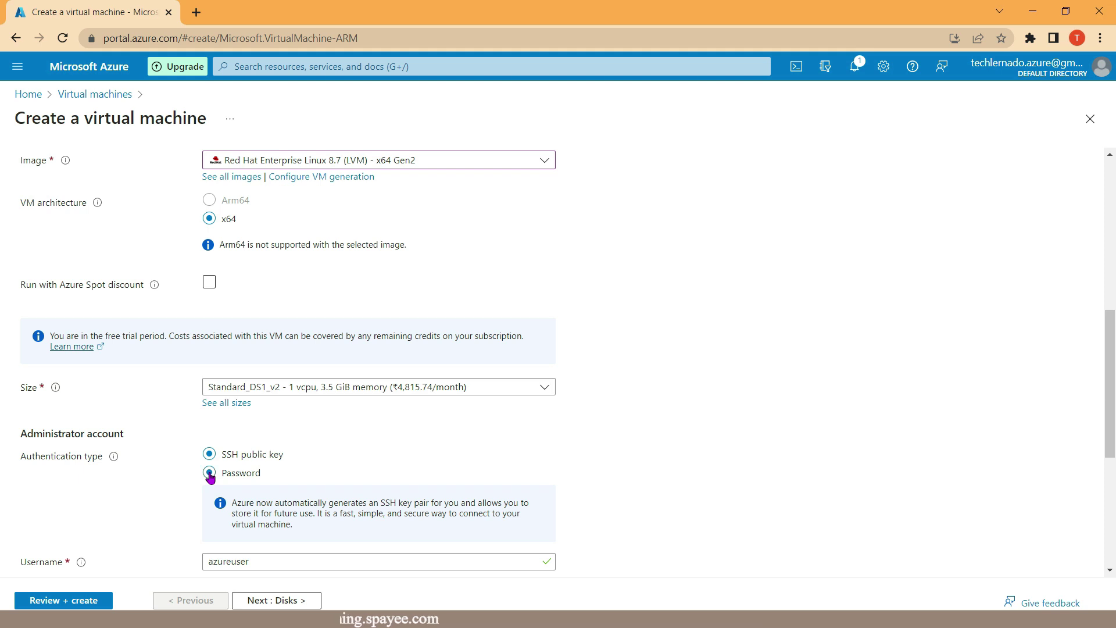
pyautogui.scroll(-1, 221, 432)
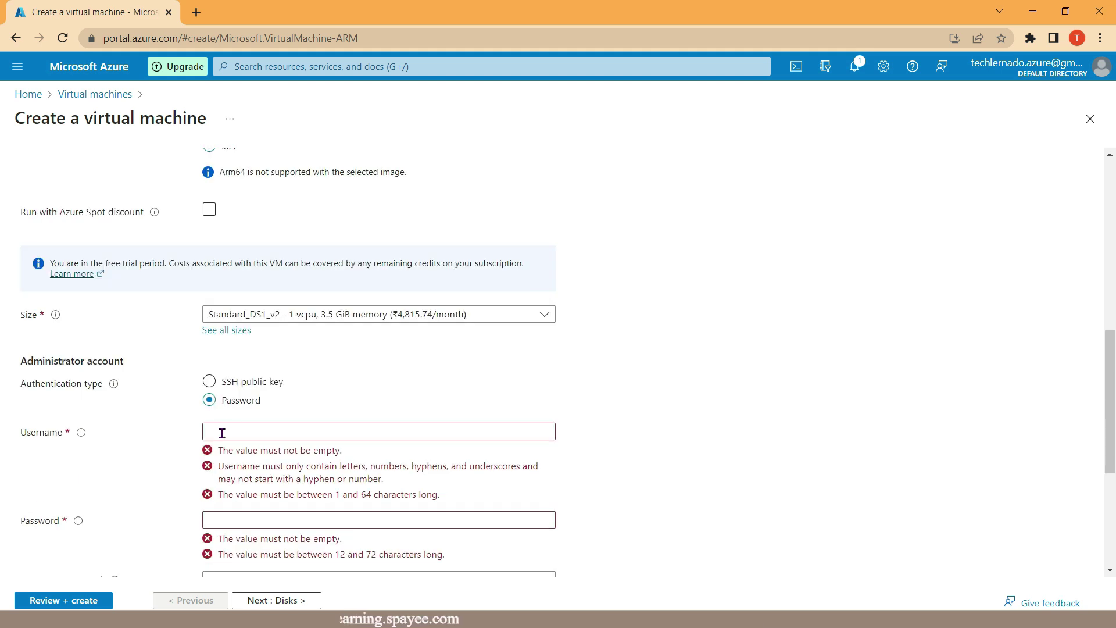
pyautogui.scroll(-1, 217, 521)
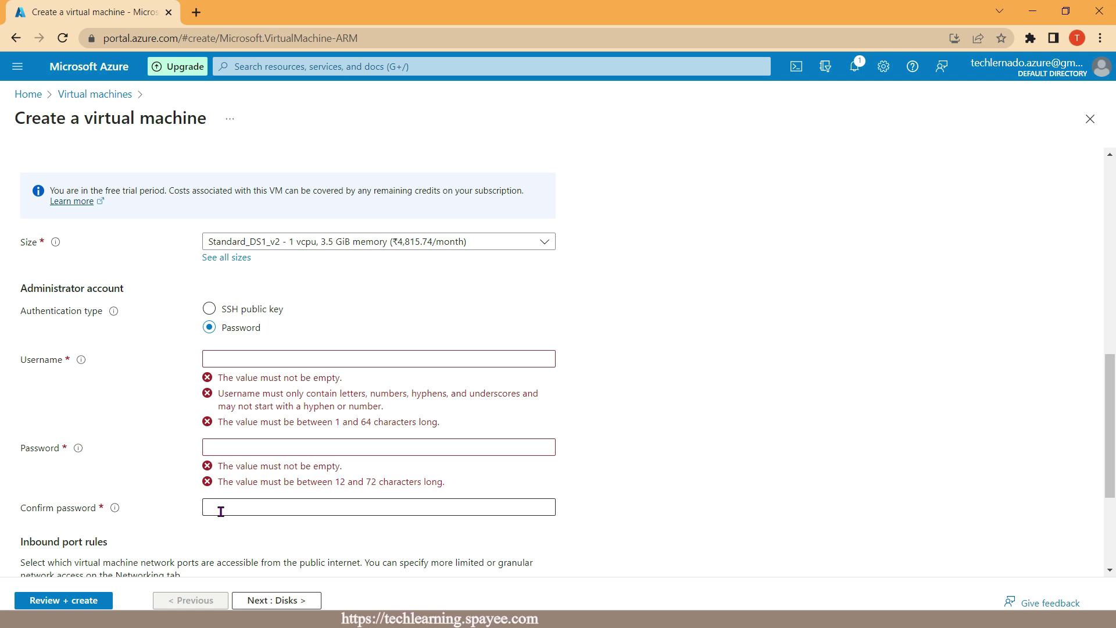
pyautogui.click(209, 310)
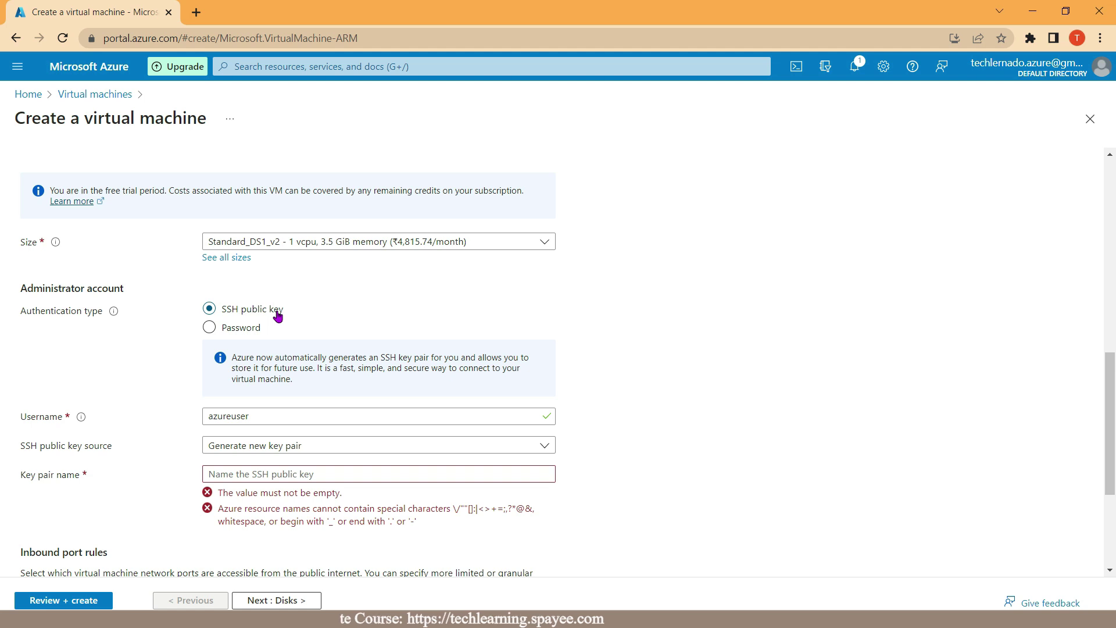
# Step: Switch to Paint and draw a dark red rectangle labelled VM1 inside a larger green rounded rectangle
pyautogui.hotkey('alt', 'Tab')
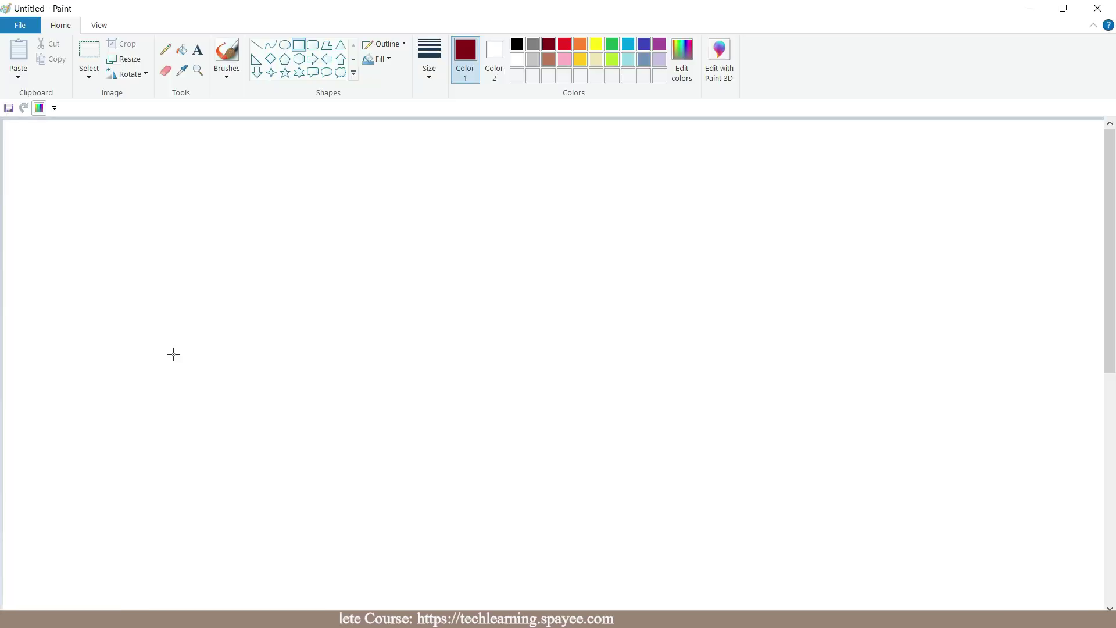
pyautogui.moveTo(402, 187)
pyautogui.mouseDown()
pyautogui.moveTo(622, 202)
pyautogui.moveTo(645, 347)
pyautogui.mouseUp()
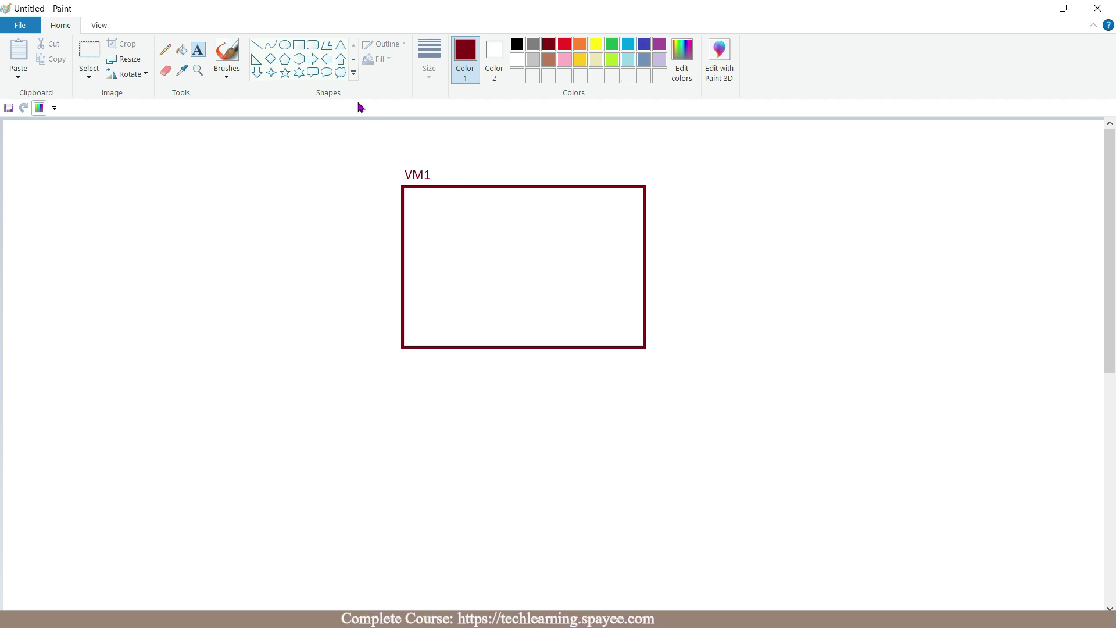
pyautogui.click(313, 45)
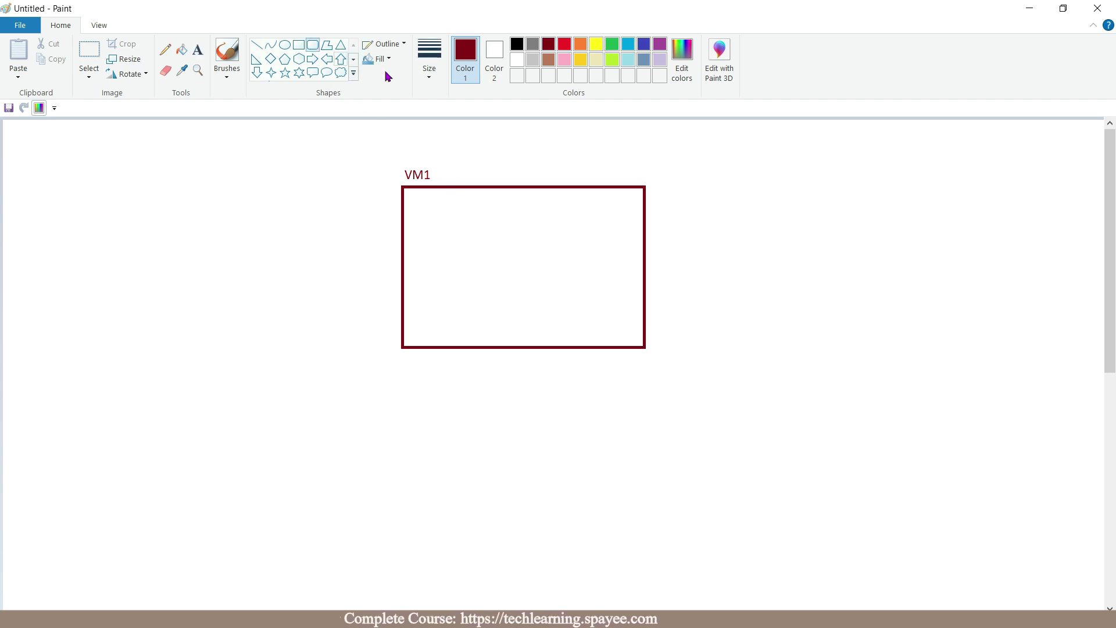
pyautogui.click(614, 46)
pyautogui.moveTo(290, 138)
pyautogui.mouseDown()
pyautogui.moveTo(612, 140)
pyautogui.moveTo(760, 309)
pyautogui.moveTo(748, 376)
pyautogui.moveTo(773, 406)
pyautogui.mouseUp()
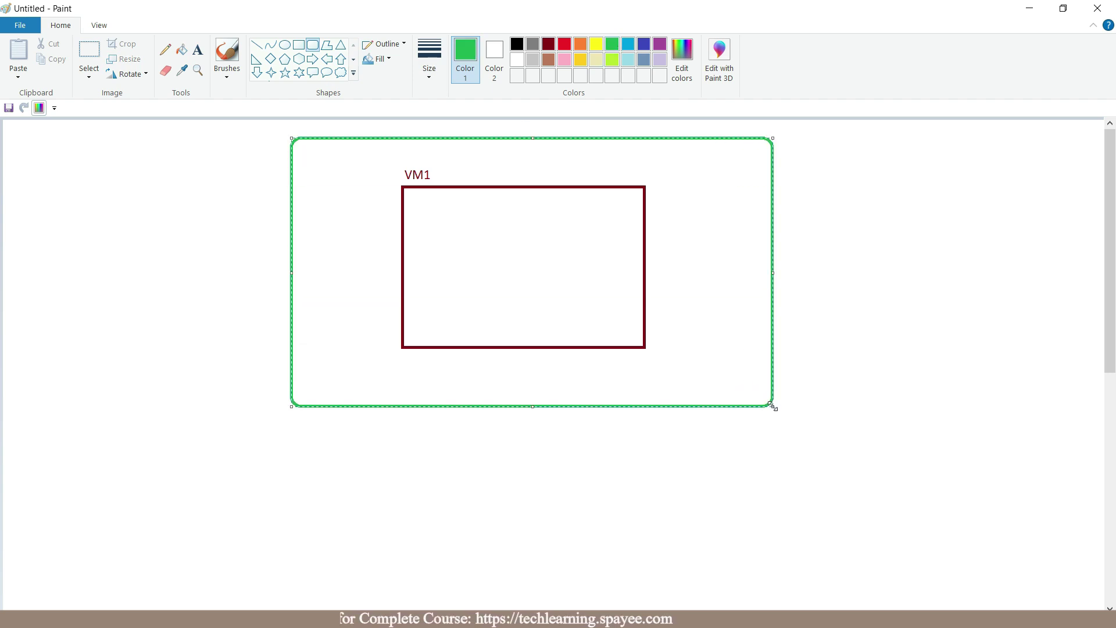
# Step: Draw an indigo rectangle labelled Laptop below the green frame, roughly centred under the VM1 box
pyautogui.click(298, 45)
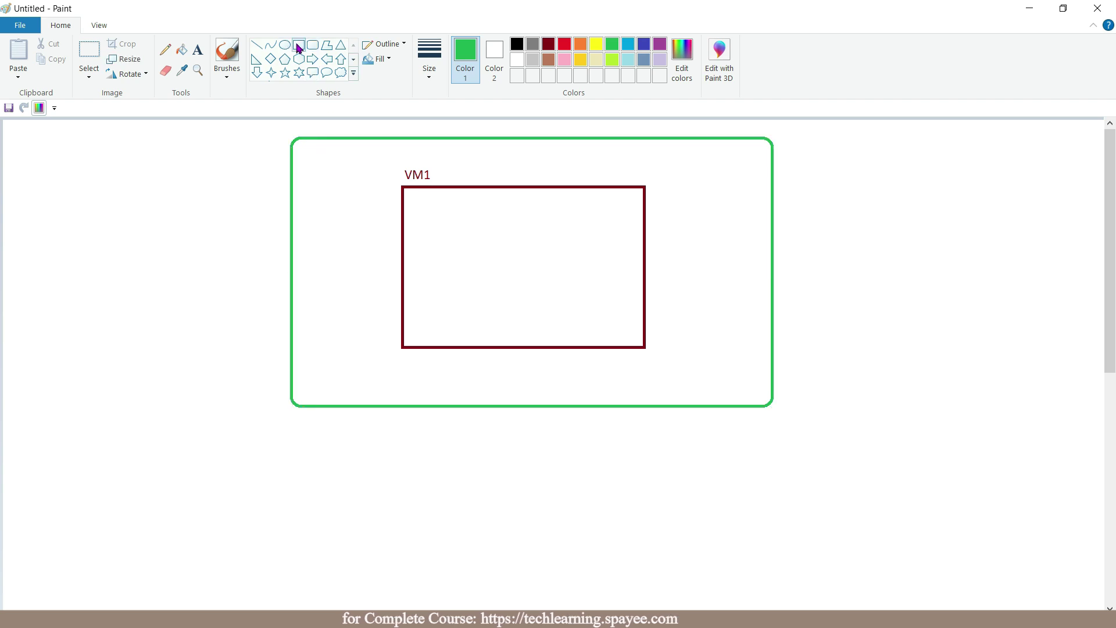
pyautogui.click(644, 44)
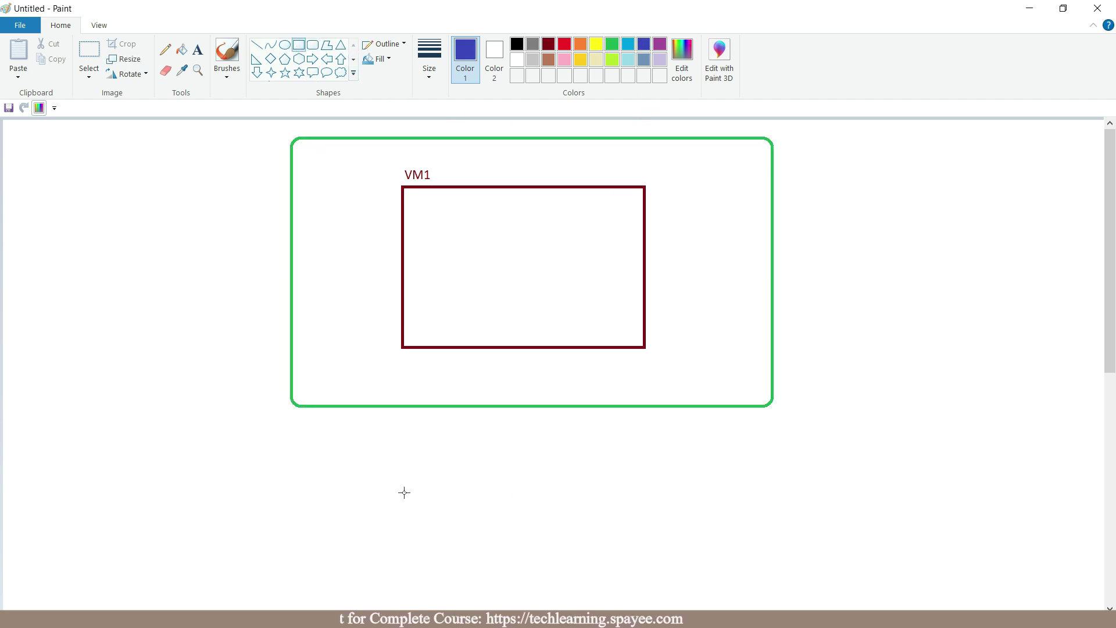
pyautogui.moveTo(403, 493); pyautogui.dragTo(640, 594)
pyautogui.moveTo(567, 550); pyautogui.dragTo(578, 550)
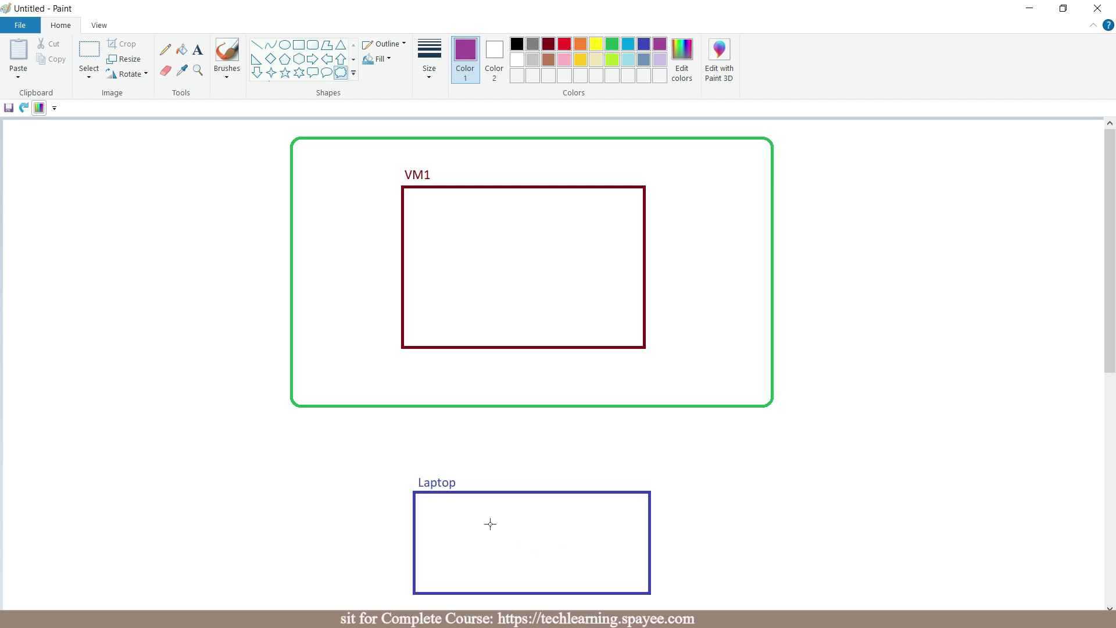
# Step: Draw a purple cloud between the Laptop box and the green frame, and connect it with lines to both the Laptop and VM1 boxes
pyautogui.moveTo(479, 417); pyautogui.dragTo(573, 467)
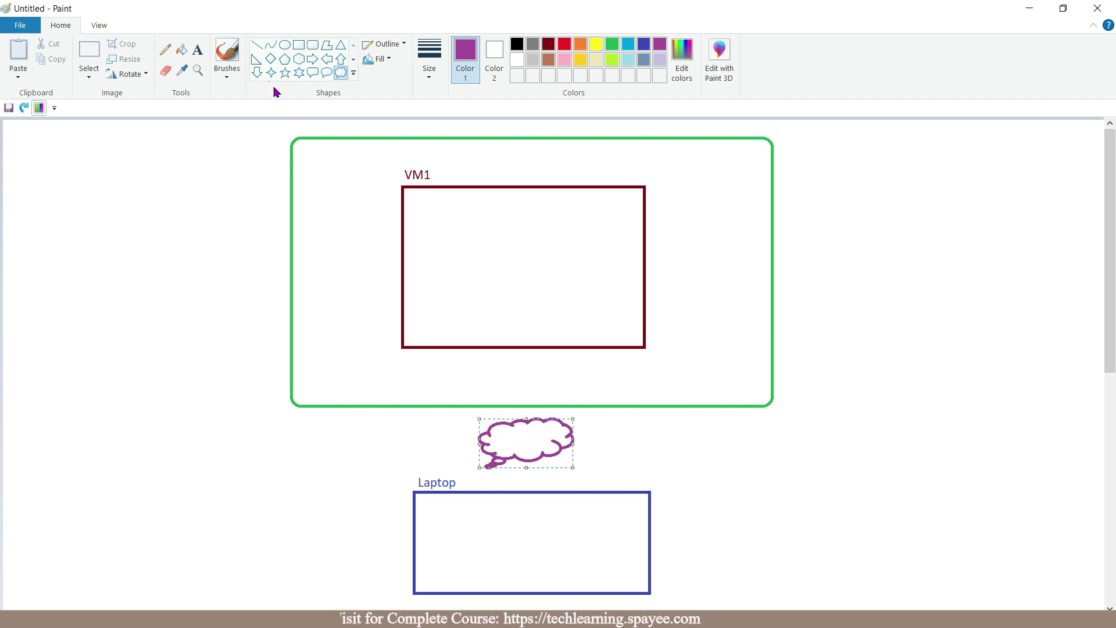
pyautogui.click(256, 45)
pyautogui.moveTo(521, 492); pyautogui.dragTo(522, 460)
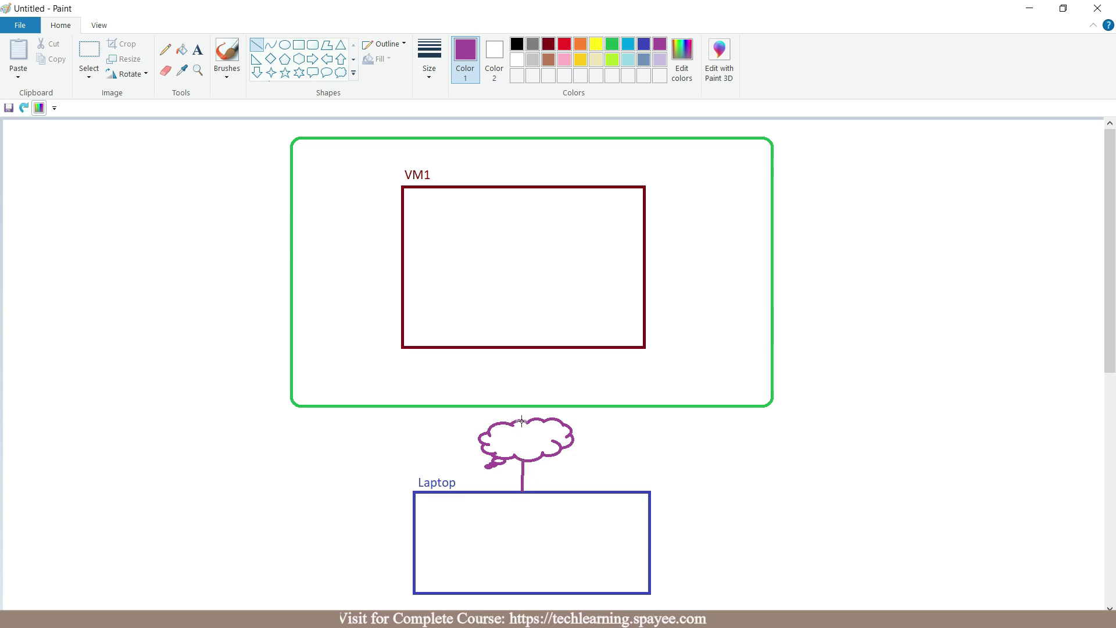
pyautogui.moveTo(523, 417); pyautogui.dragTo(522, 348)
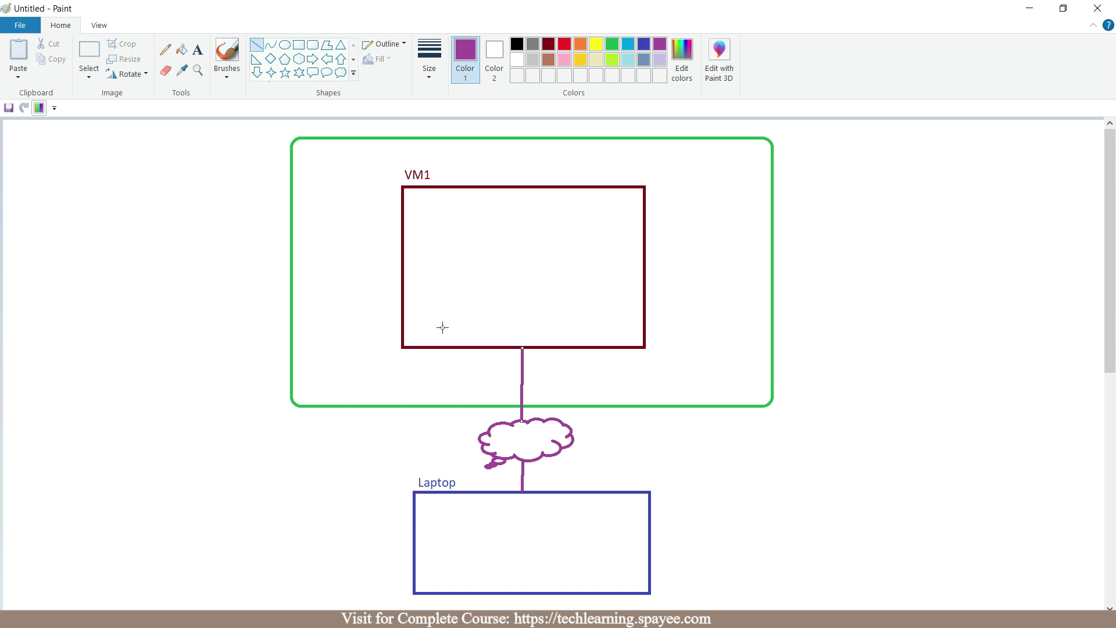
# Step: Draw a purple rounded rectangle inside the VM1 box and label it "Key Pair: keypair1" above its upper edge
pyautogui.click(313, 44)
pyautogui.moveTo(464, 227); pyautogui.dragTo(585, 294)
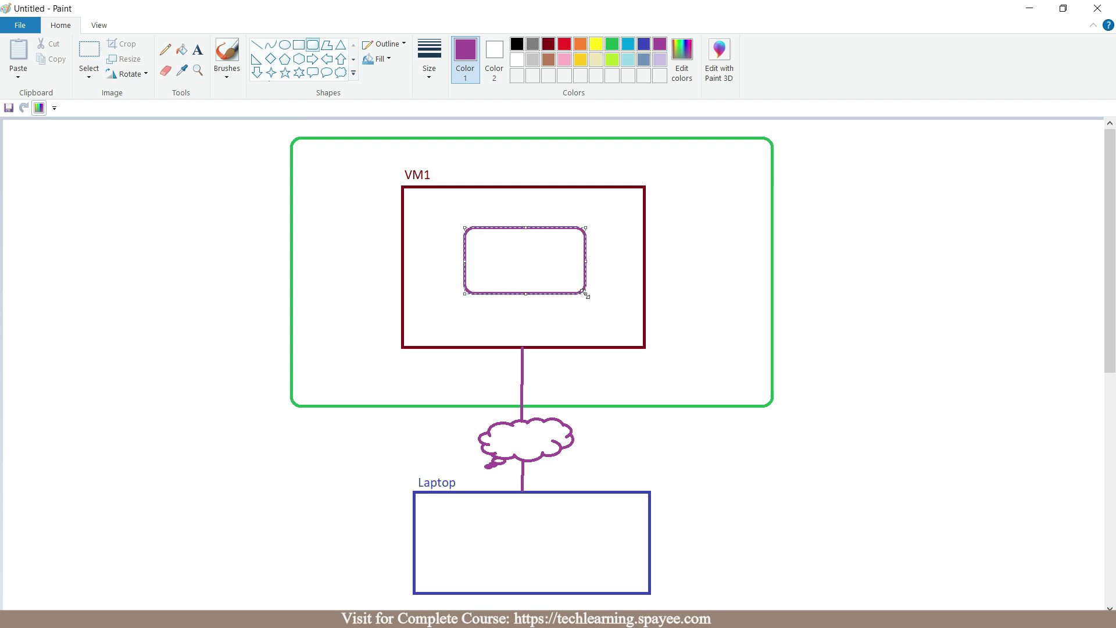
pyautogui.click(198, 52)
pyautogui.click(197, 54)
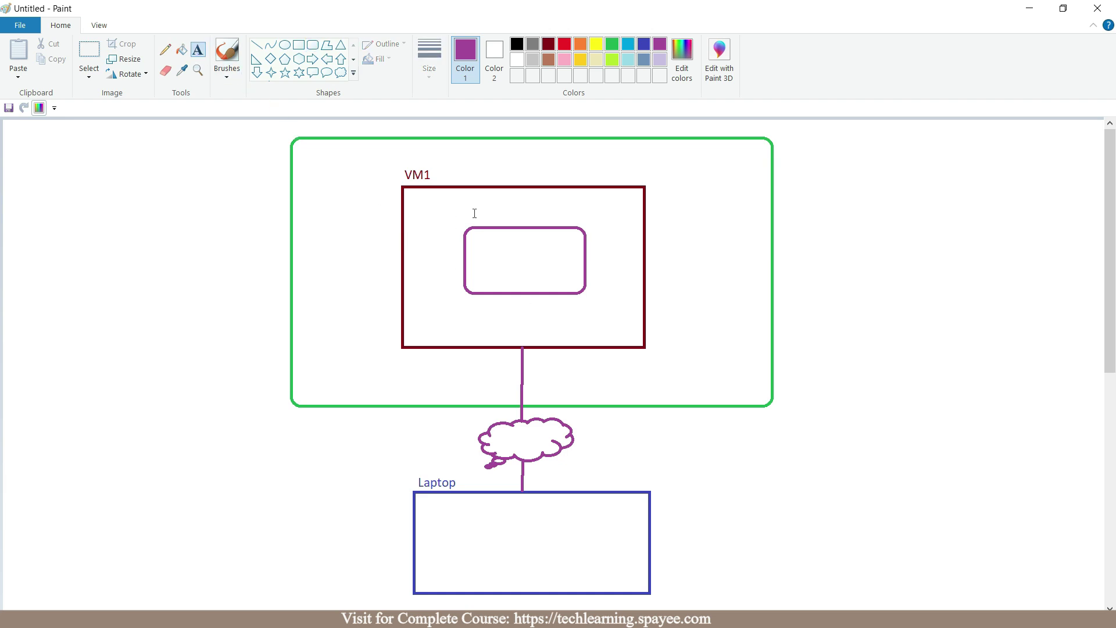
pyautogui.click(475, 216)
pyautogui.write('Key Pair: ')
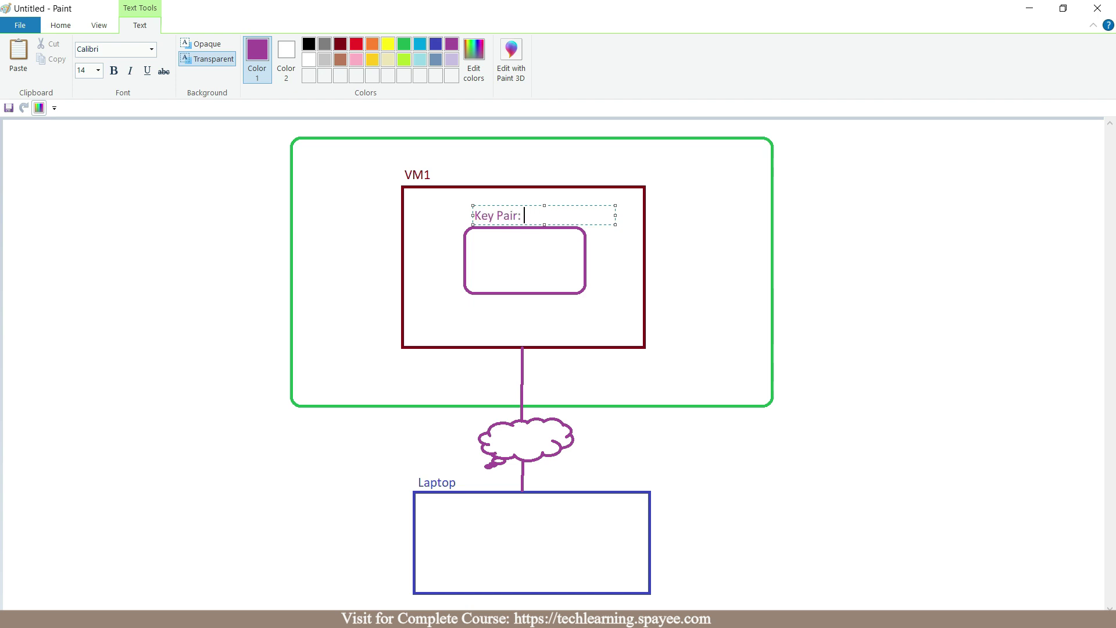
pyautogui.write('key')
pyautogui.press('BackSpace')
pyautogui.write('pair1')
pyautogui.click(507, 261)
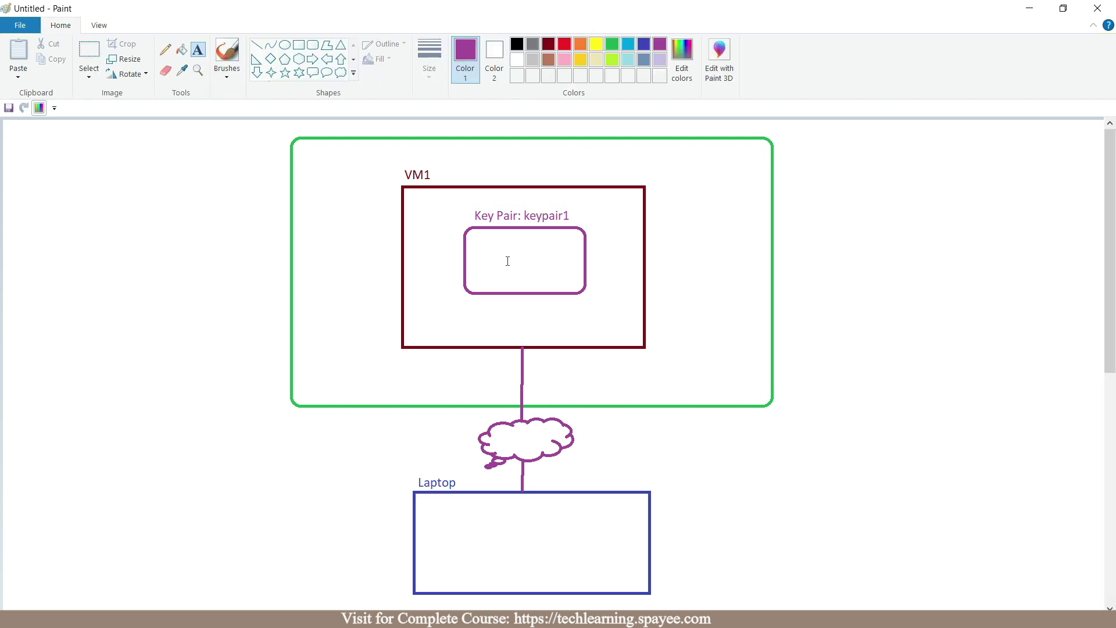
# Step: Draw two small green rounded rectangles side by side inside the key pair box, labelled Public Key and Private Key
pyautogui.click(312, 45)
pyautogui.moveTo(478, 245); pyautogui.dragTo(521, 281)
pyautogui.click(612, 43)
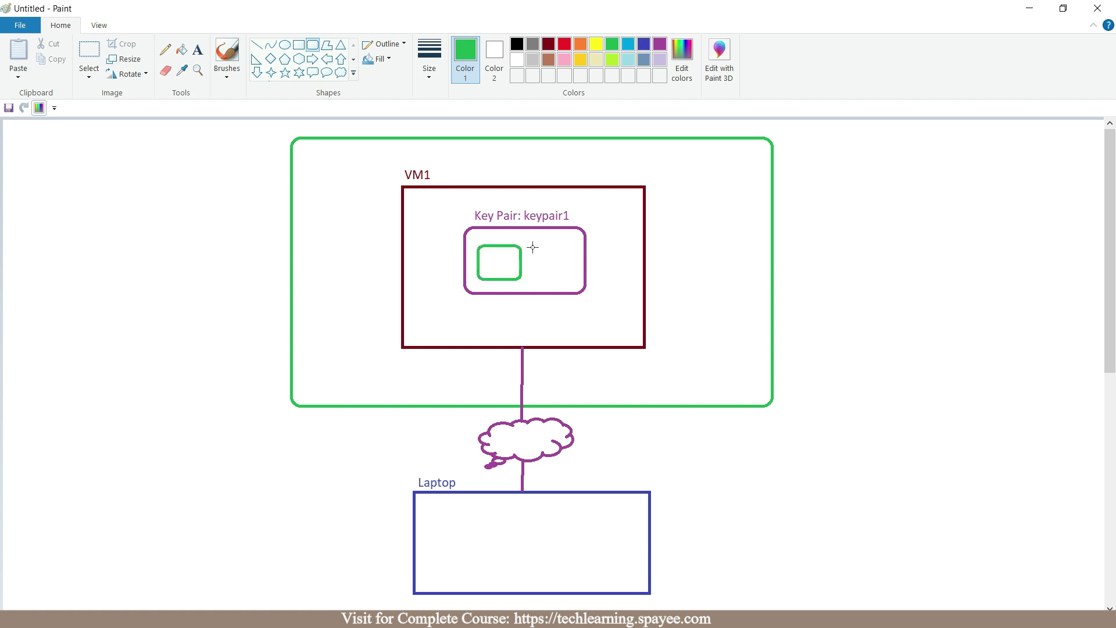
pyautogui.moveTo(530, 245); pyautogui.dragTo(574, 281)
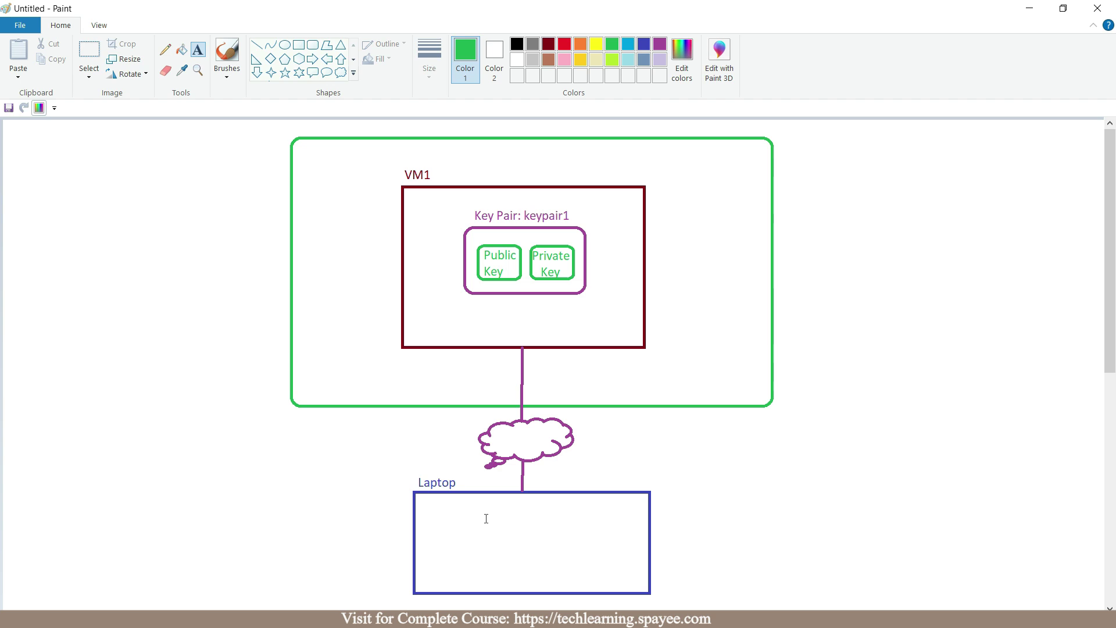
# Step: Move the Private Key box with its label out of the key pair frame into the Laptop rectangle
pyautogui.click(89, 55)
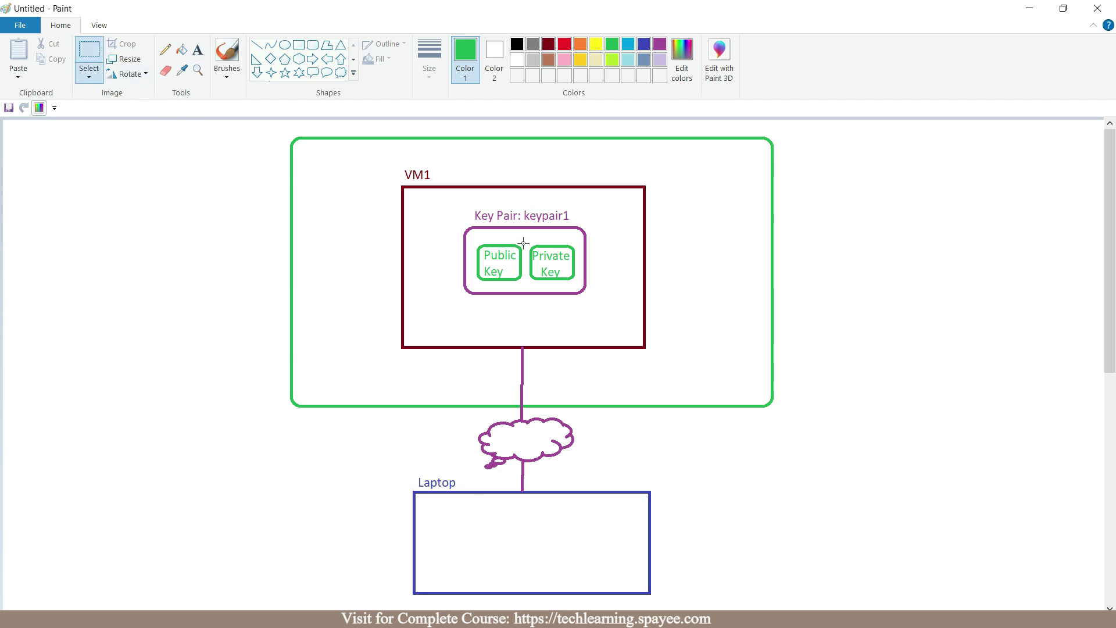
pyautogui.moveTo(526, 241); pyautogui.dragTo(578, 285)
pyautogui.press('Escape')
pyautogui.moveTo(551, 264); pyautogui.dragTo(477, 534)
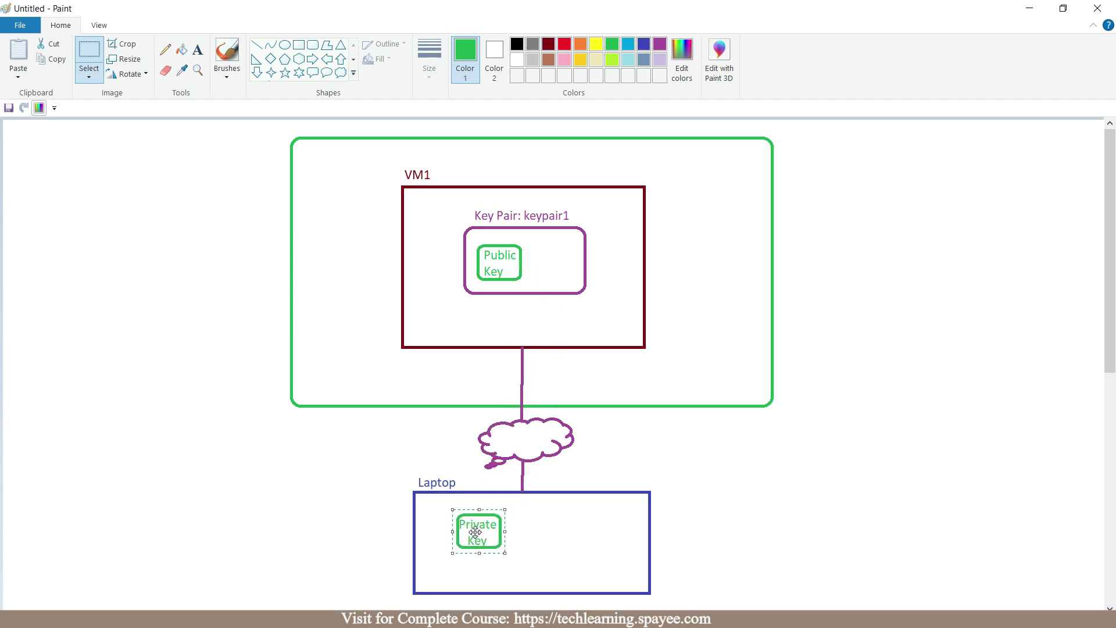
pyautogui.click(527, 526)
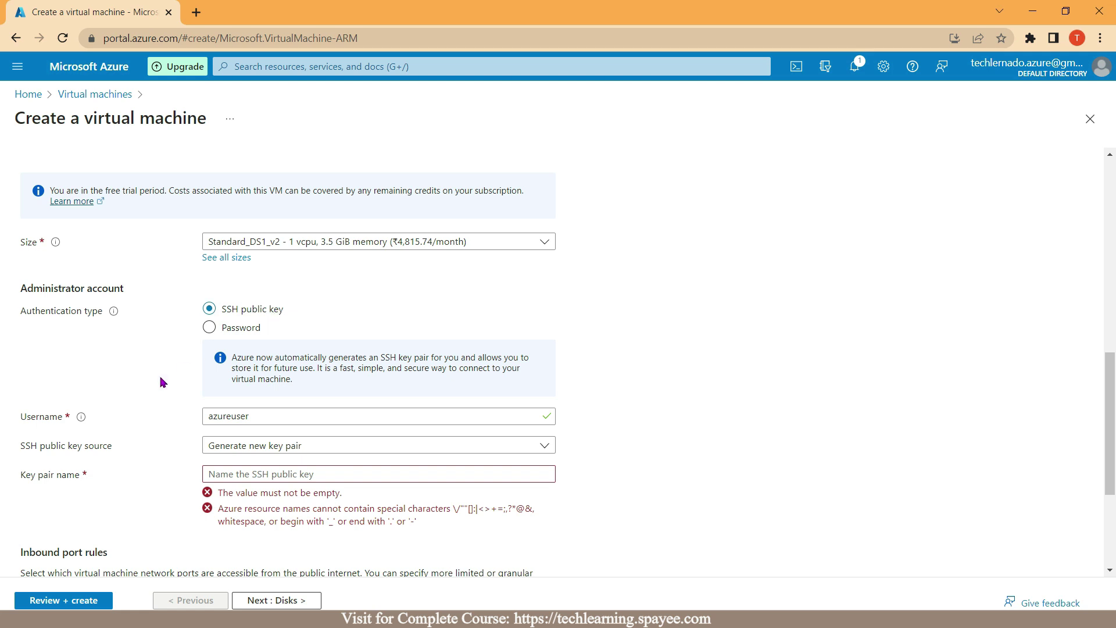
# Step: Switch to the Azure portal and replace the default administrator username with a personal username
pyautogui.moveTo(262, 417); pyautogui.dragTo(182, 420)
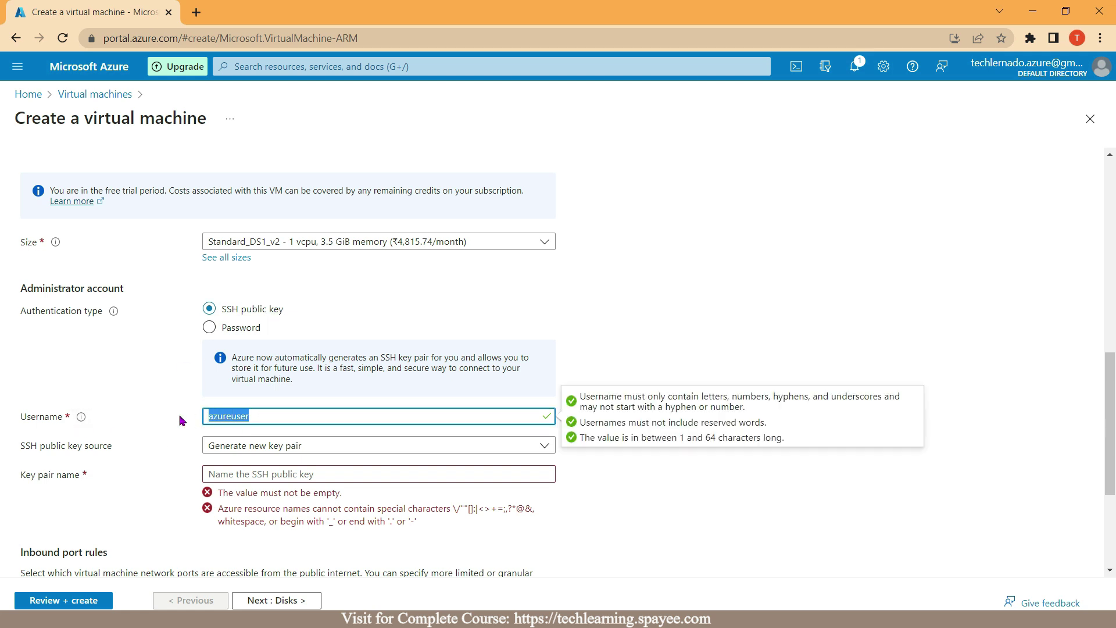
pyautogui.write('sanjayka')
pyautogui.click(181, 433)
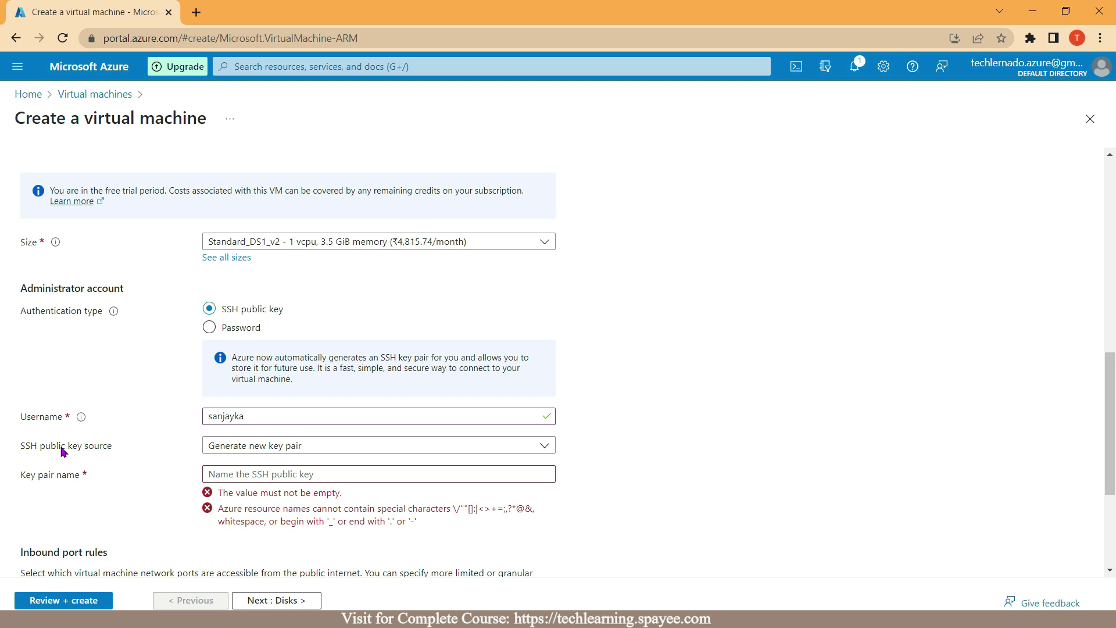
# Step: Keep Generate new key pair as the SSH public key source and name the key pair keypair1
pyautogui.click(221, 451)
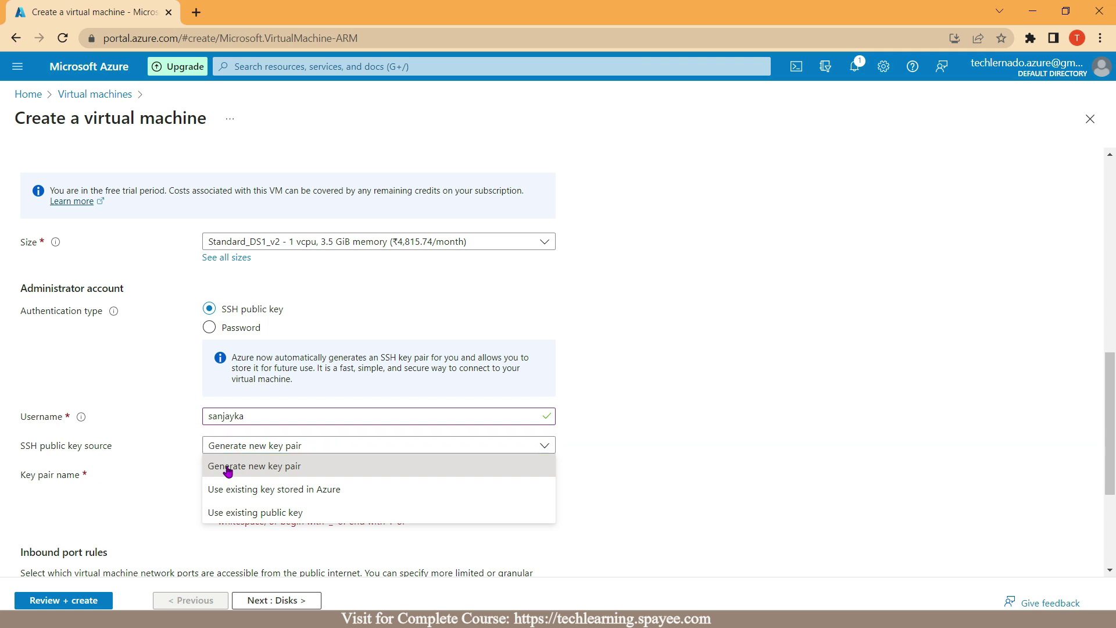
pyautogui.click(227, 468)
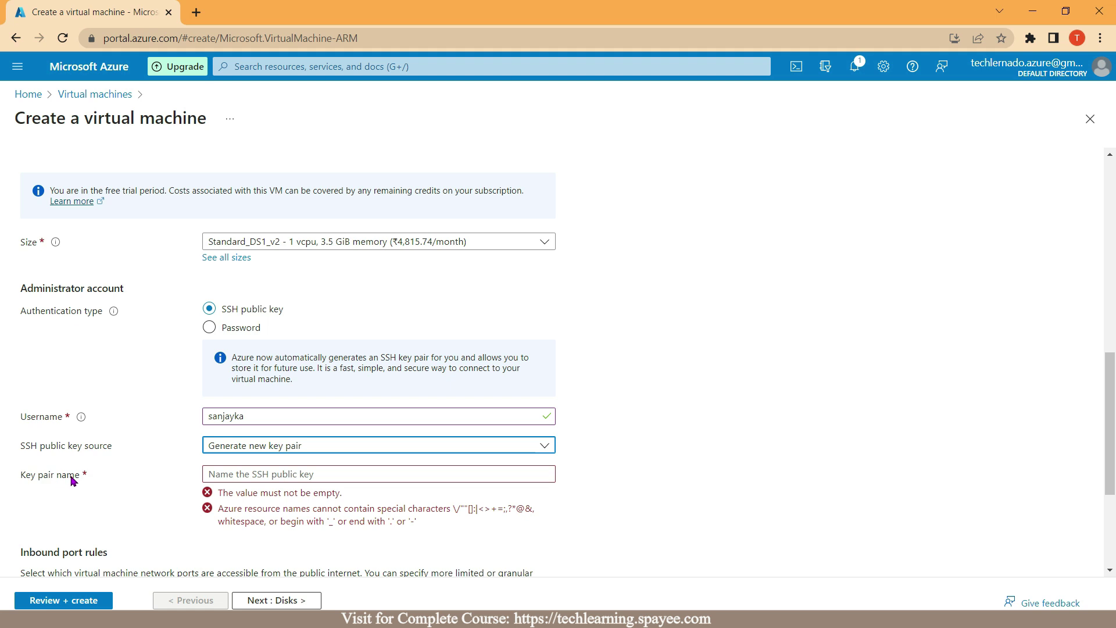
pyautogui.click(224, 475)
pyautogui.write('key')
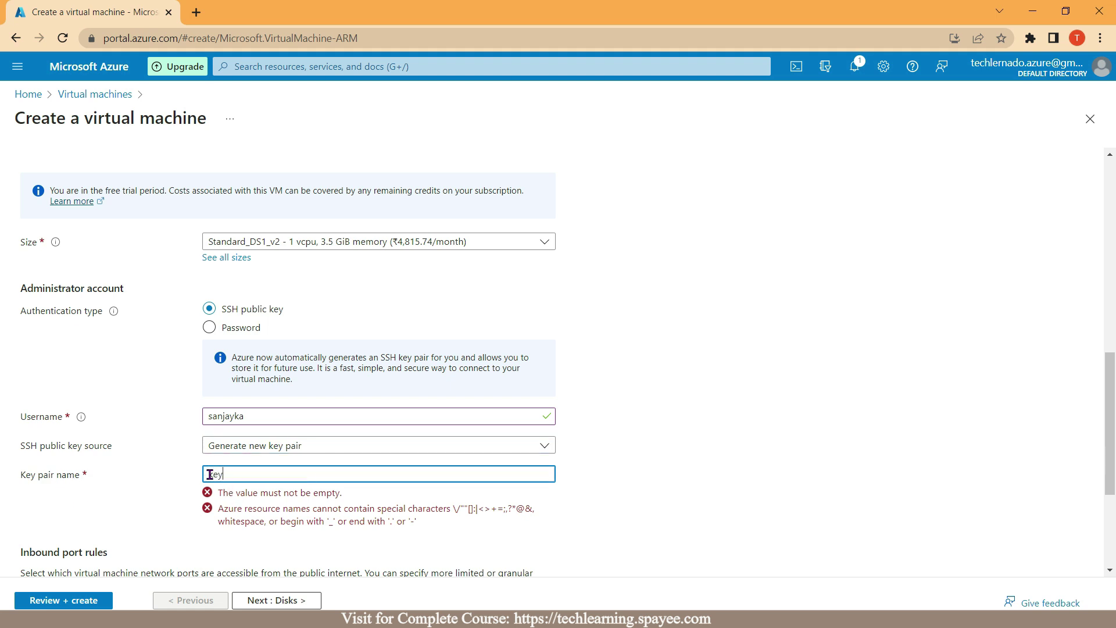
pyautogui.write('pair1')
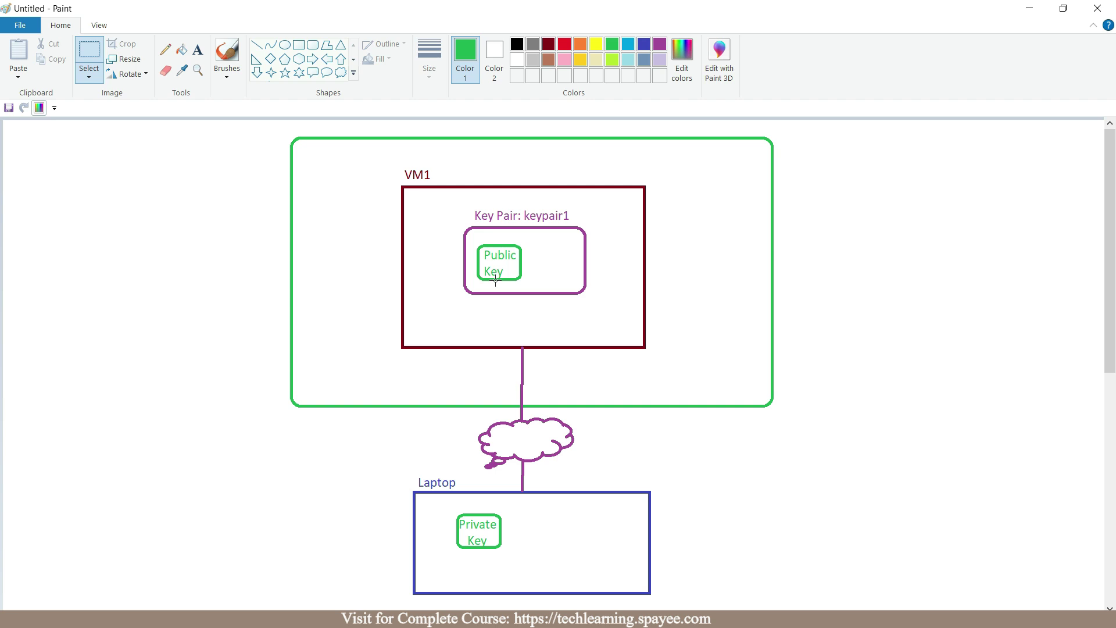
# Step: Return from the diagram to the Azure form and review the inbound port options, keeping SSH (22) allowed
pyautogui.hotkey('alt', 'Tab')
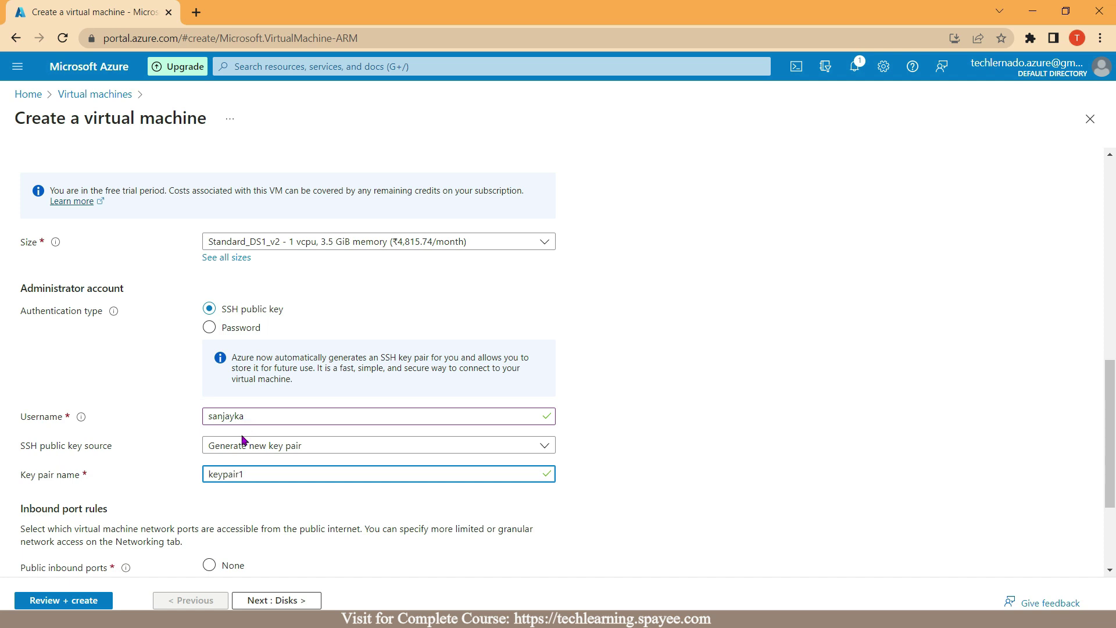
pyautogui.scroll(-3, 85, 512)
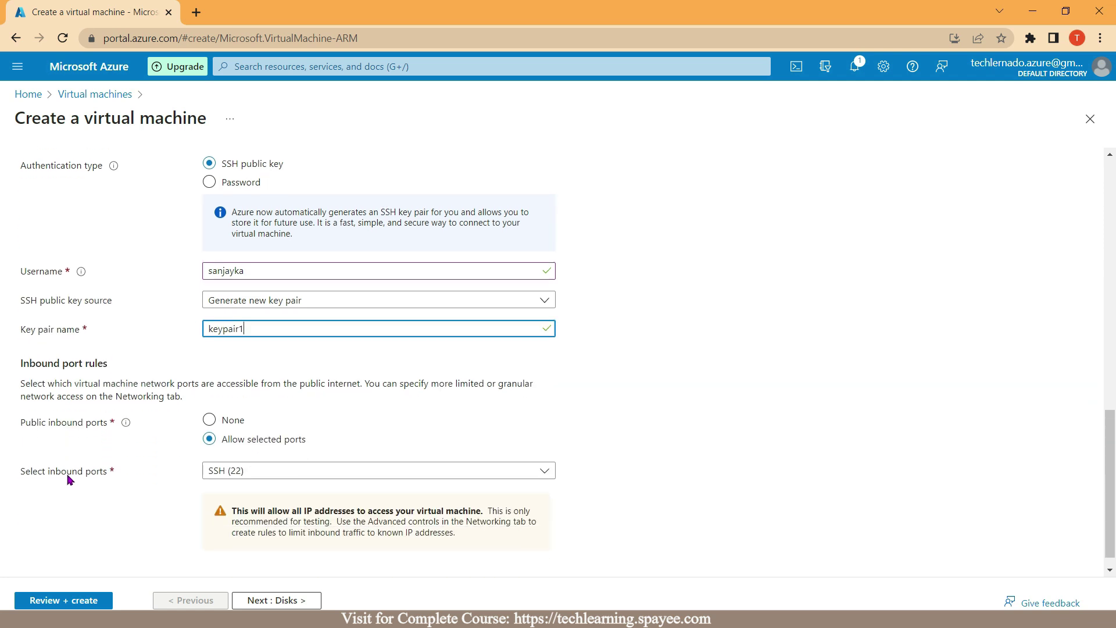
pyautogui.click(214, 469)
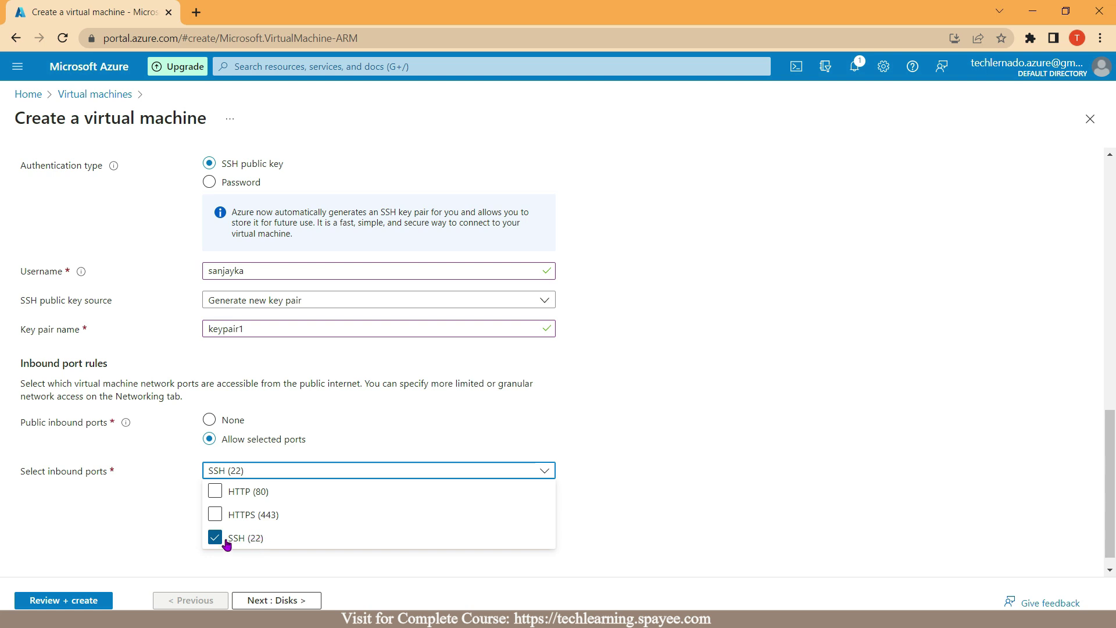
pyautogui.click(174, 528)
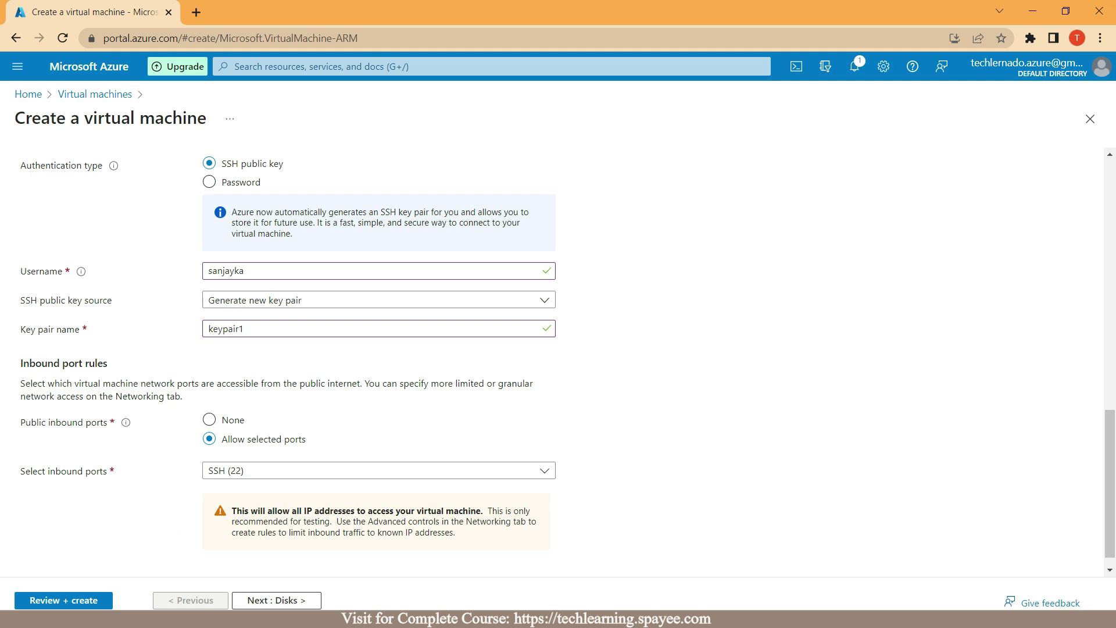
# Step: Review the disk settings, keep their defaults, and proceed to the networking settings
pyautogui.click(279, 600)
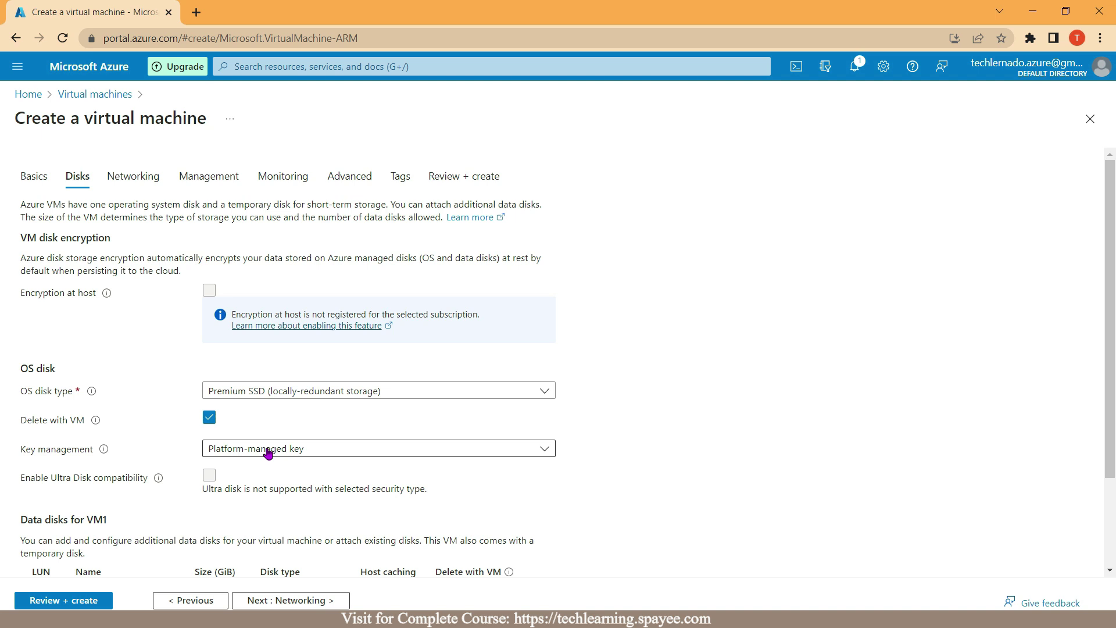
pyautogui.scroll(-1, 250, 495)
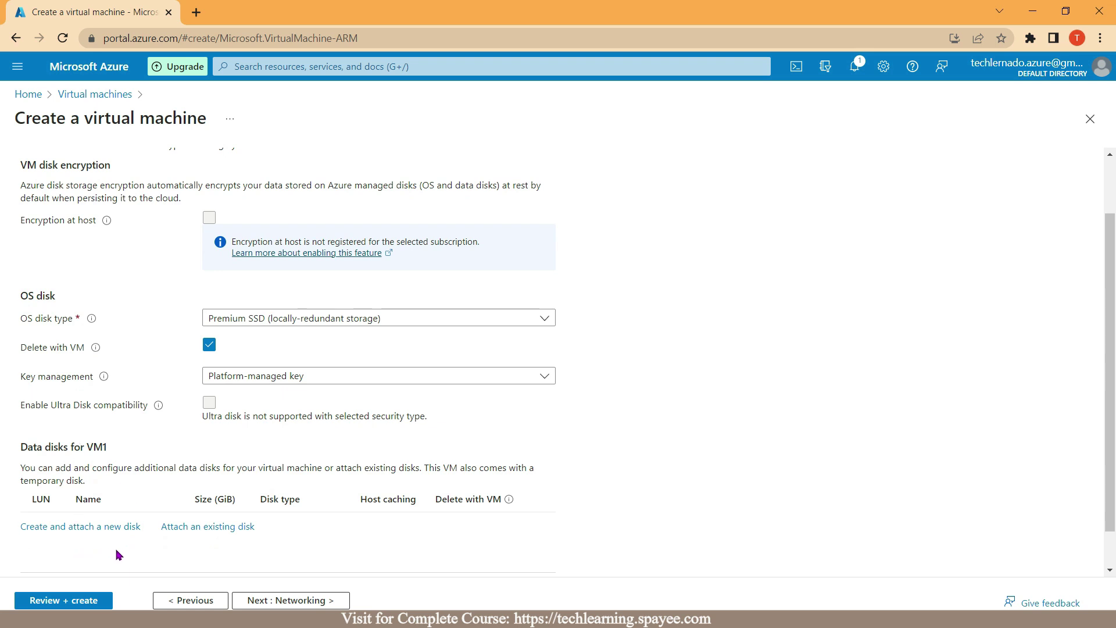
pyautogui.click(293, 601)
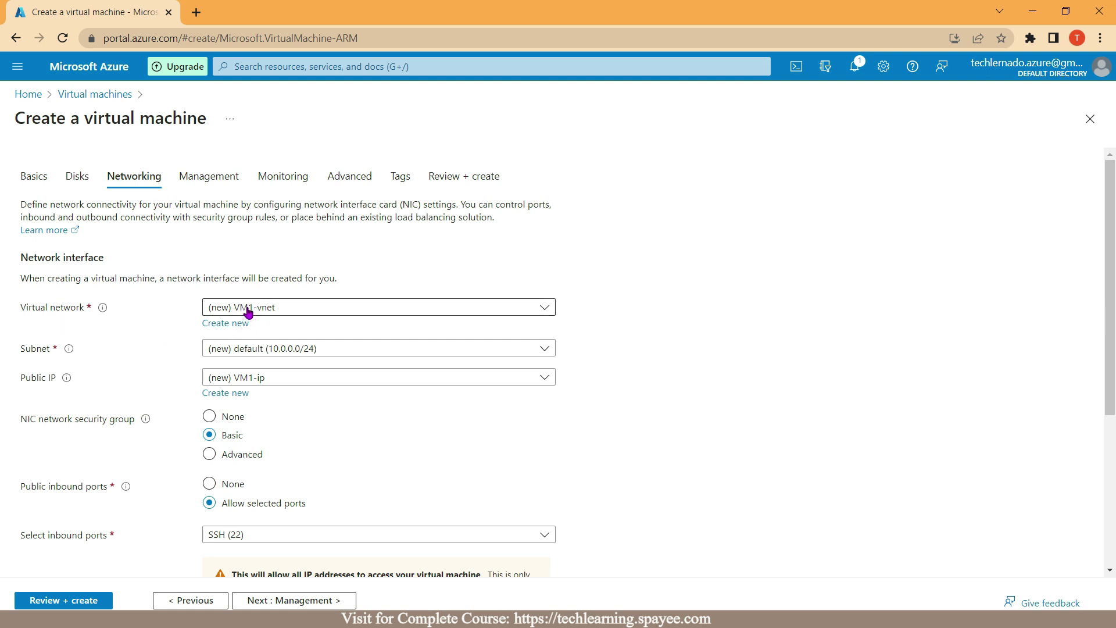
# Step: Review the new virtual network's settings and accept the name VM1-vnet with the default address space and subnet
pyautogui.click(217, 327)
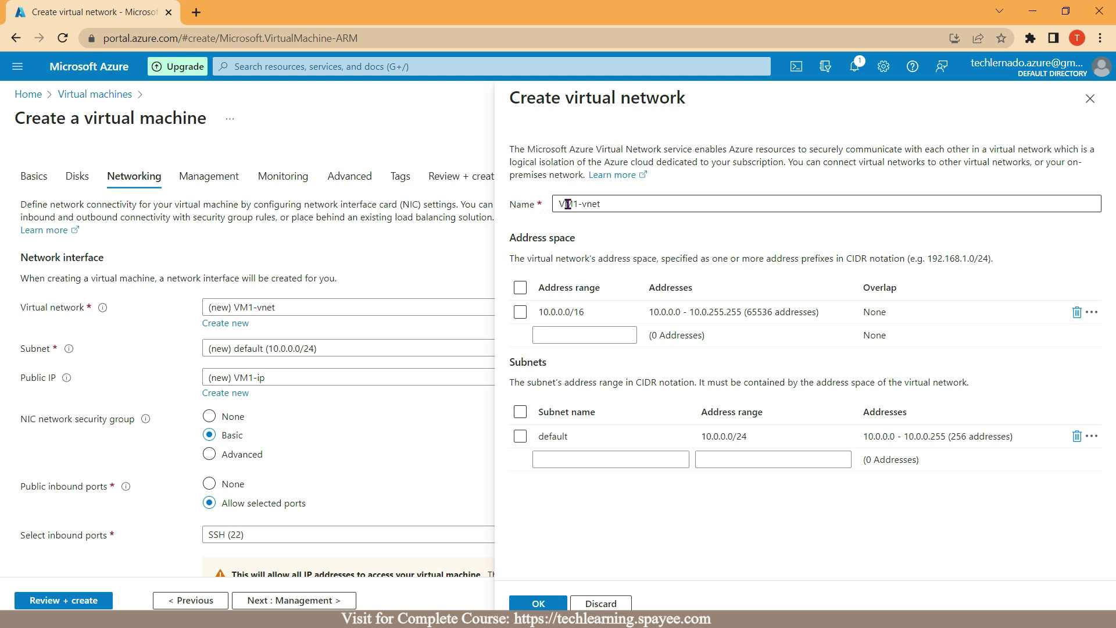
pyautogui.moveTo(555, 205); pyautogui.dragTo(601, 205)
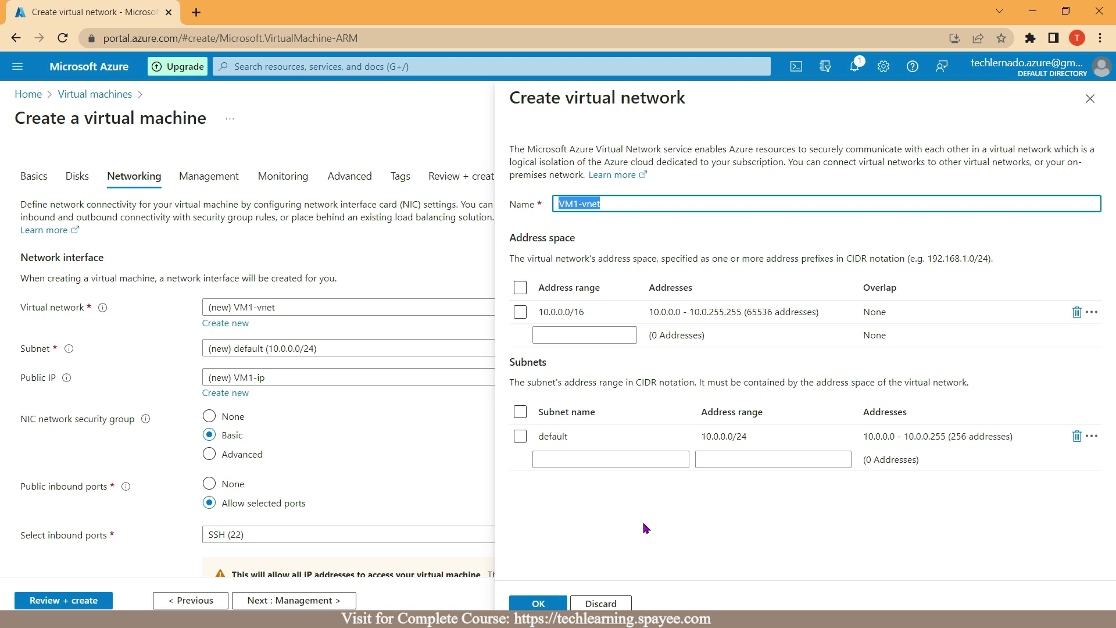
pyautogui.click(546, 603)
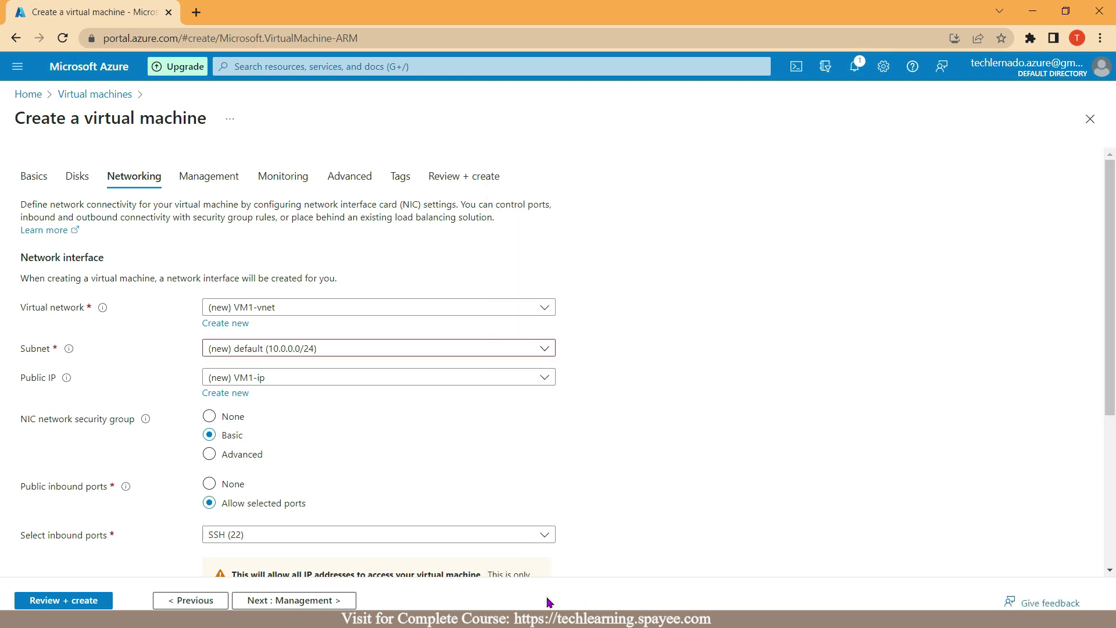
# Step: Create the virtual machine, downloading the private key of its new key pair, and open the deployed VM1 resource
pyautogui.click(60, 604)
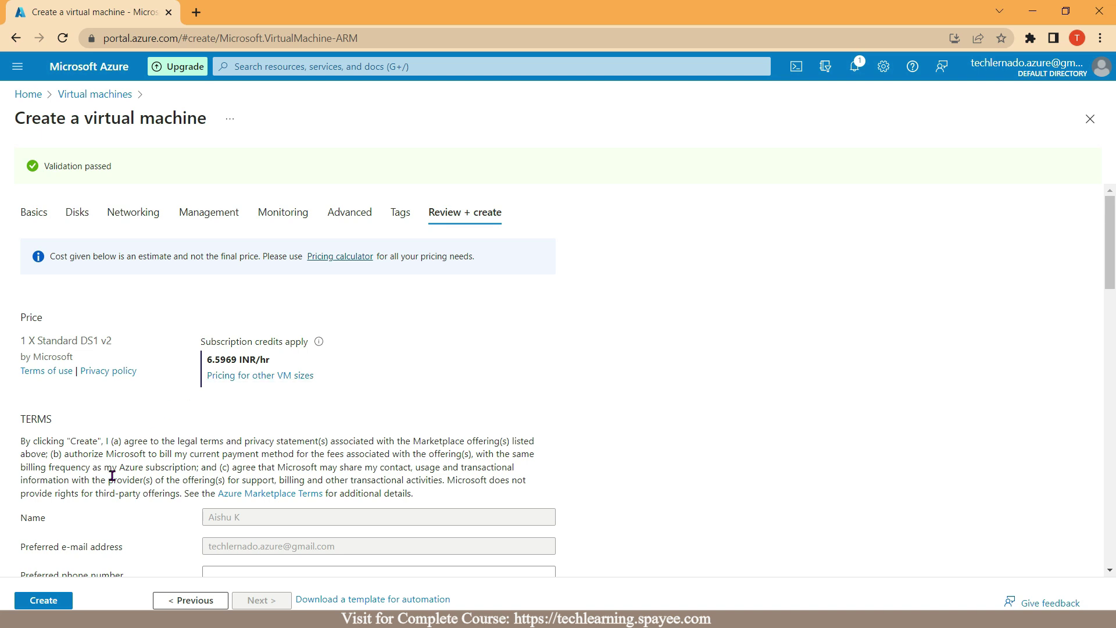
pyautogui.click(45, 601)
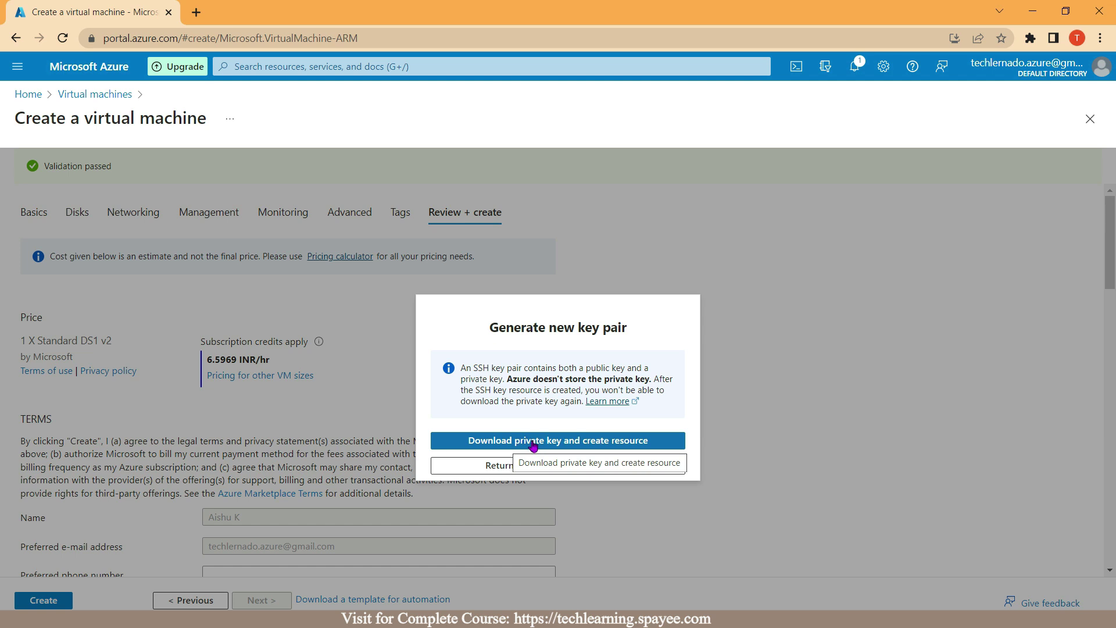
pyautogui.click(533, 444)
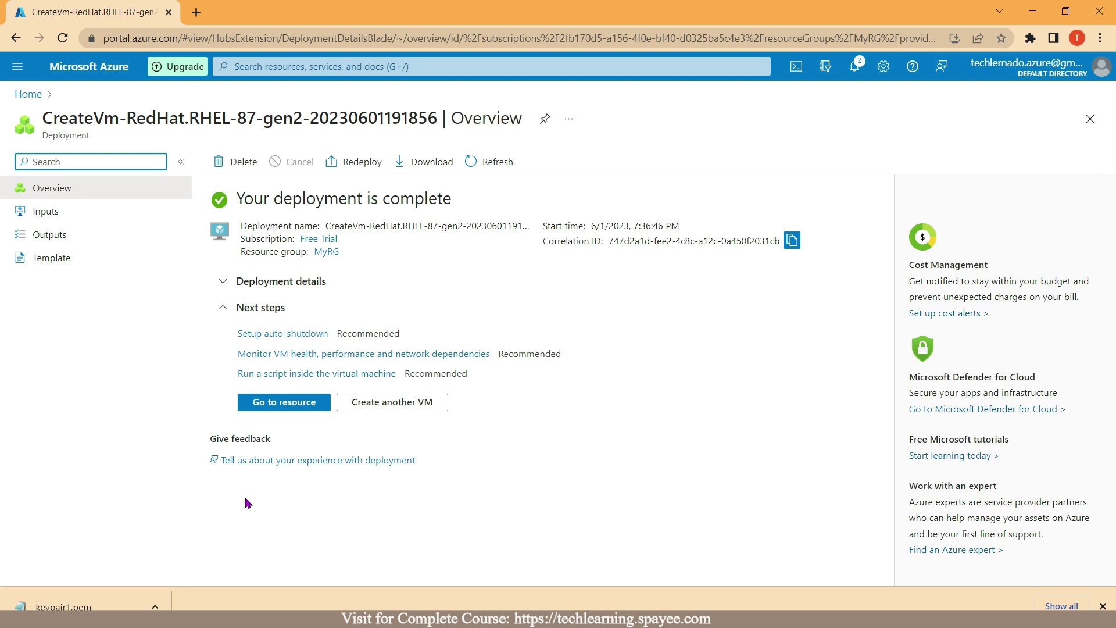
pyautogui.click(287, 401)
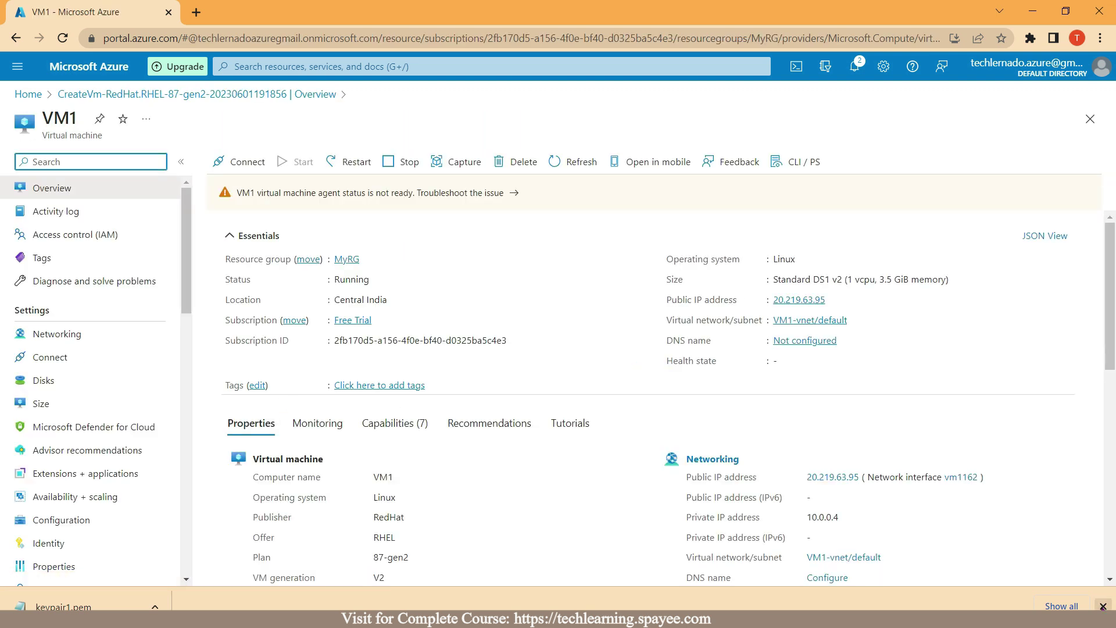
pyautogui.click(1103, 606)
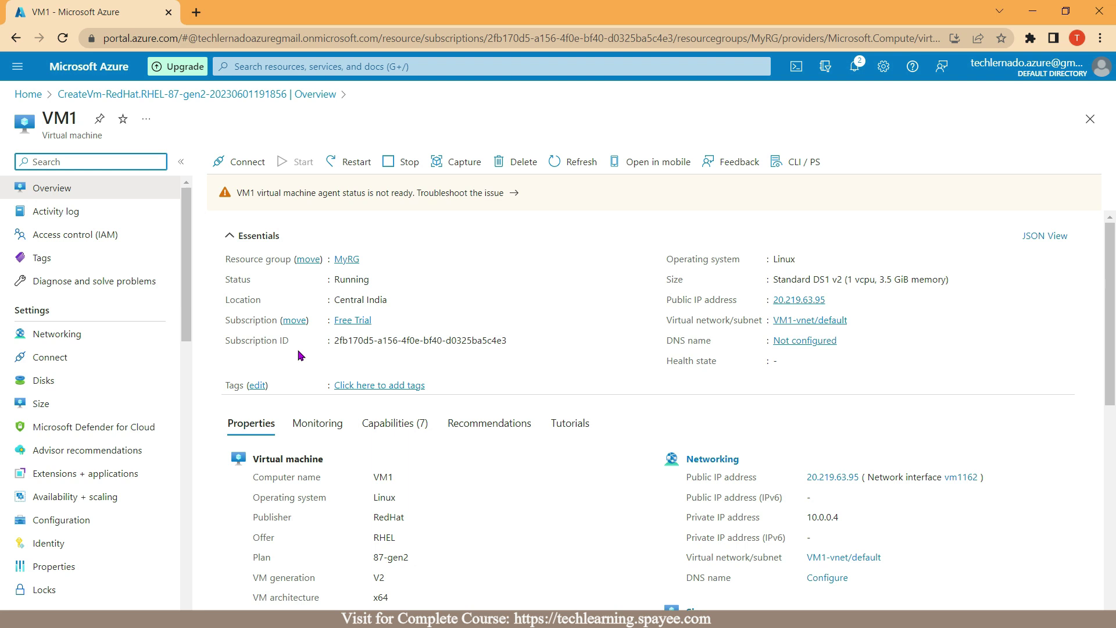
# Step: Switch to Paint and draw a red rectangle labelled Putty beside the Private Key box inside the Laptop rectangle
pyautogui.hotkey('alt', 'Tab')
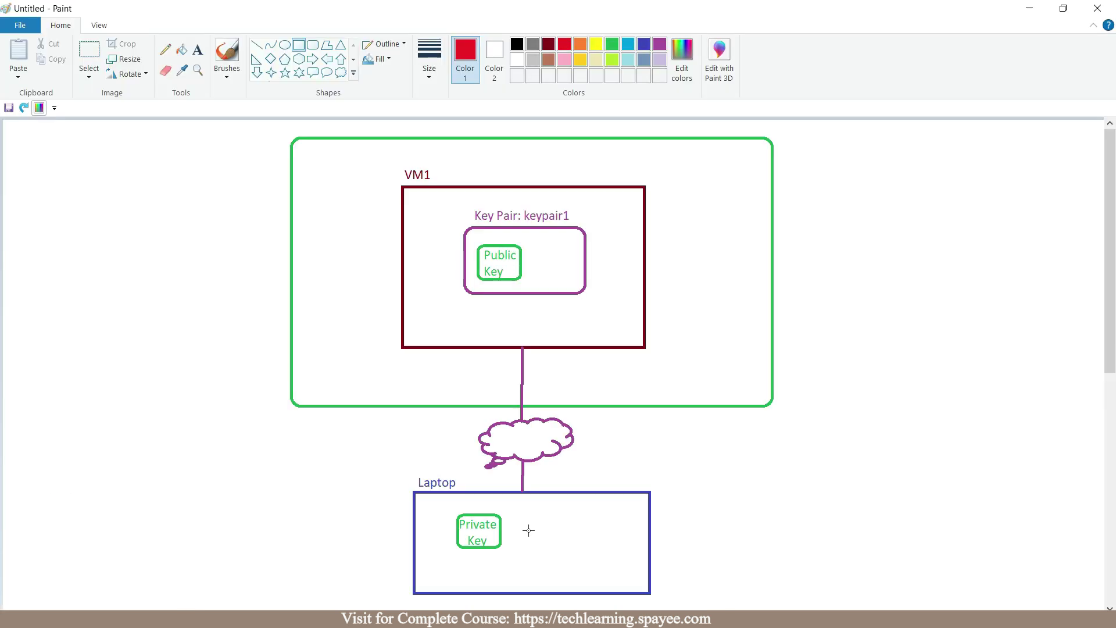
pyautogui.moveTo(533, 523)
pyautogui.mouseDown()
pyautogui.moveTo(605, 523)
pyautogui.moveTo(619, 576)
pyautogui.moveTo(588, 550)
pyautogui.mouseUp()
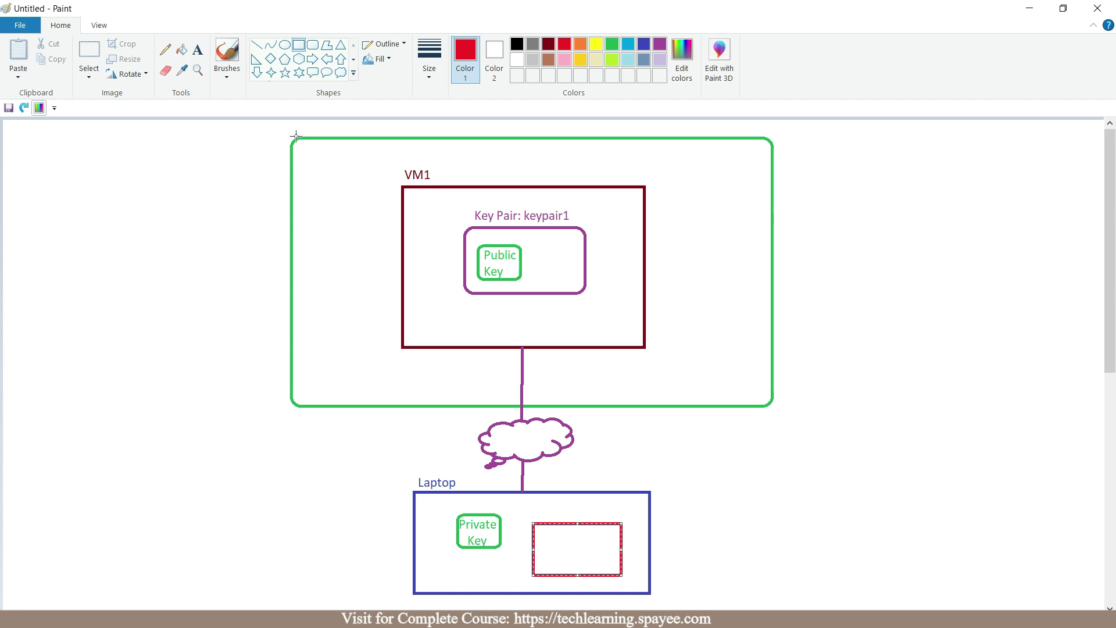
pyautogui.click(189, 52)
pyautogui.click(197, 50)
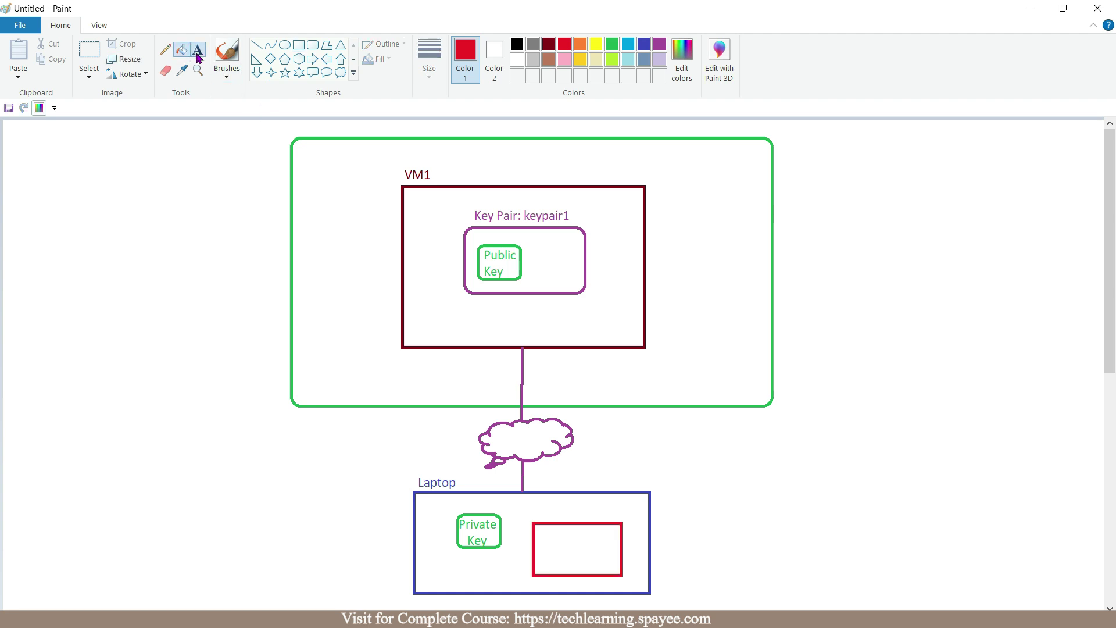
pyautogui.click(555, 537)
pyautogui.write('Putty')
pyautogui.click(548, 559)
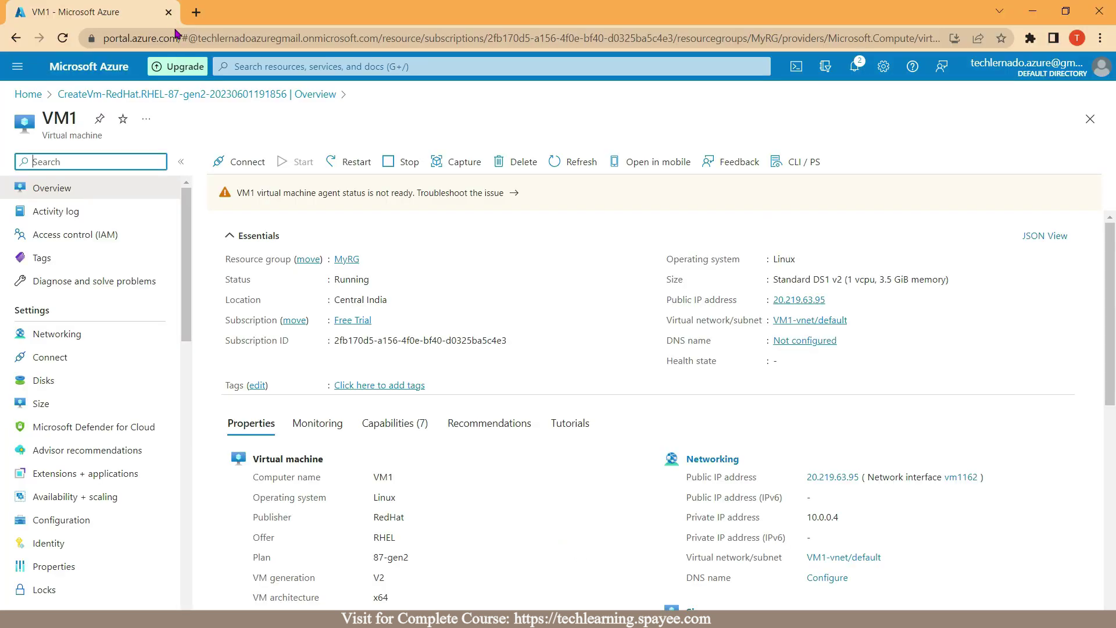
# Step: Open a new browser tab and search Google for "putty download"
pyautogui.click(195, 13)
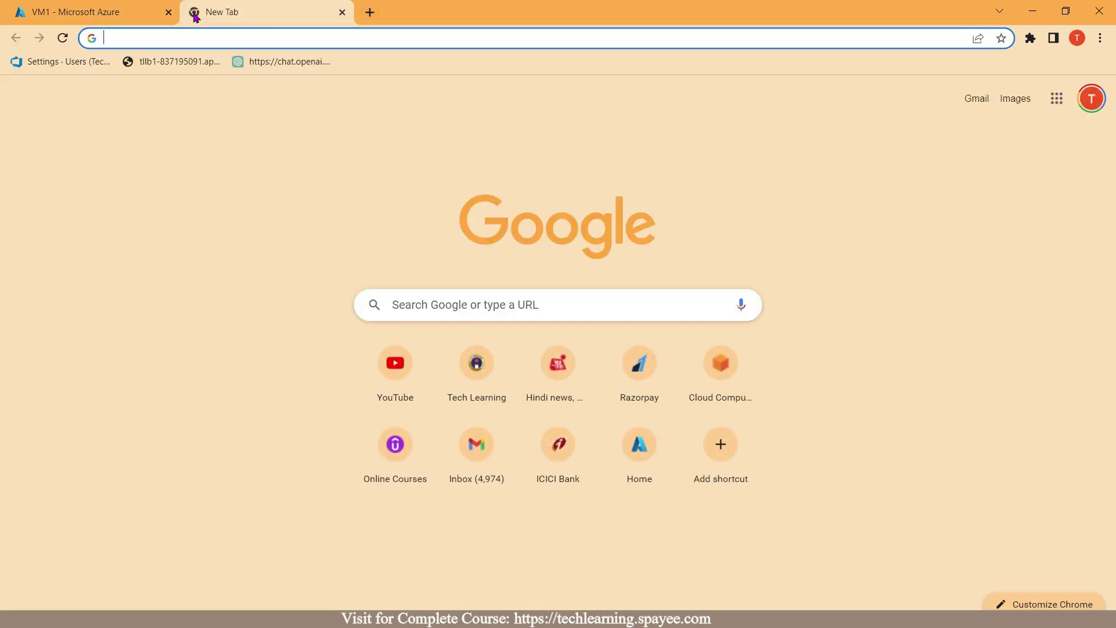
pyautogui.click(390, 308)
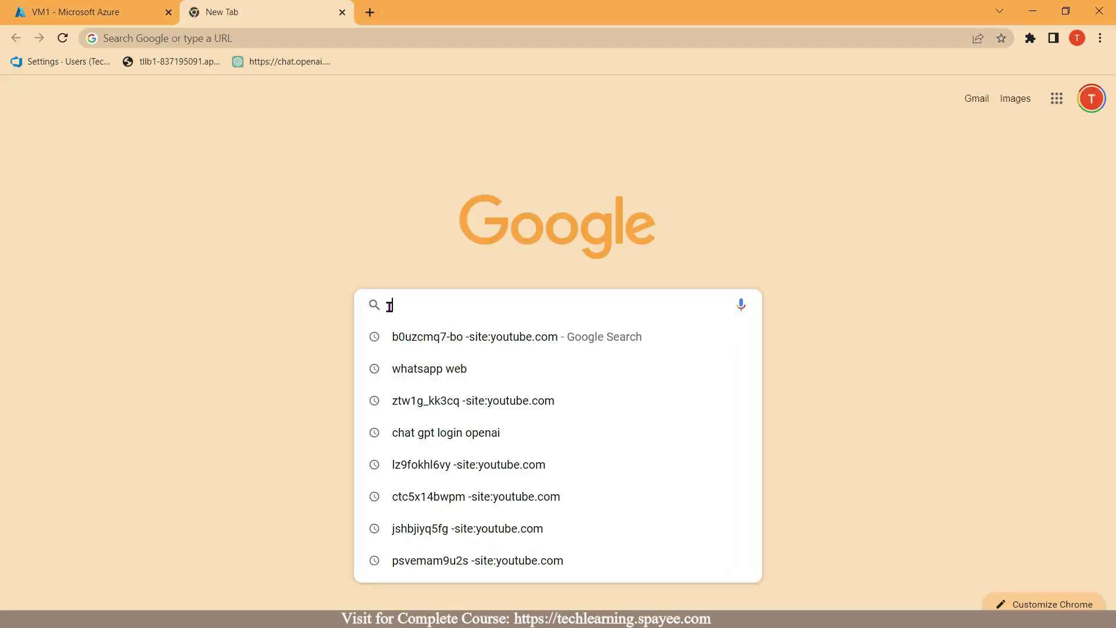
pyautogui.write('putty download')
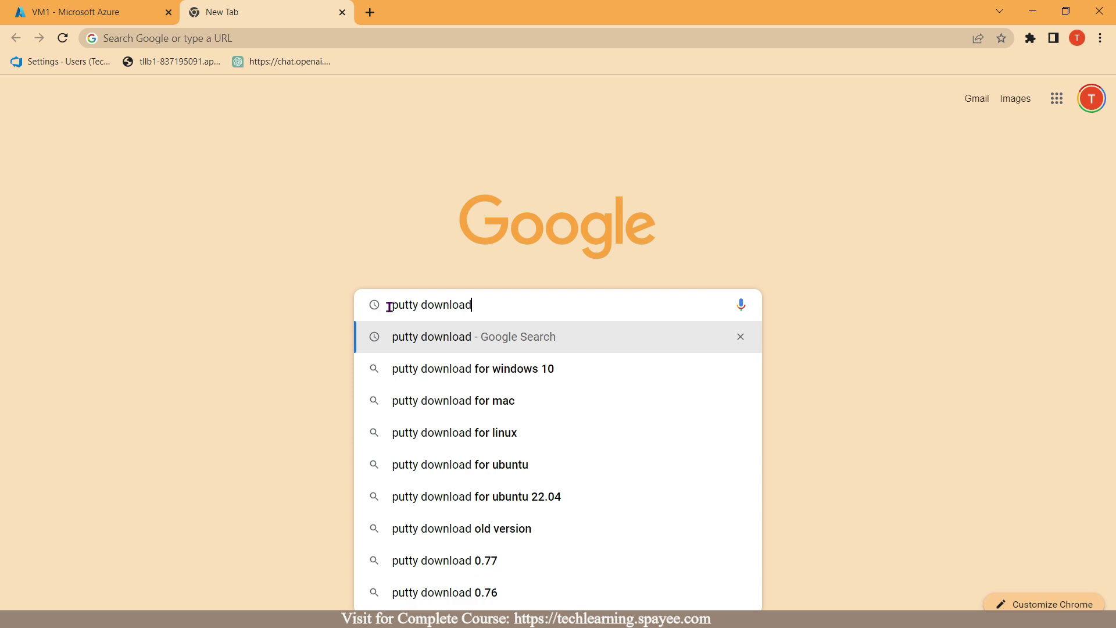
pyautogui.press('Return')
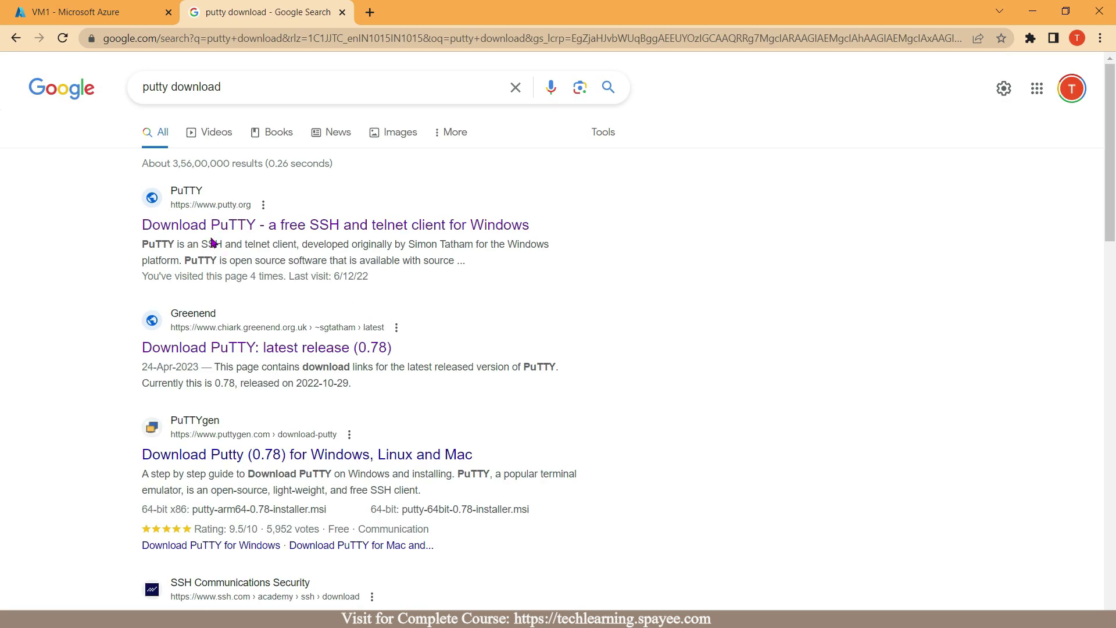
# Step: Open the PuTTY latest release page from putty.org and download the 64-bit x86 installer, putty-64bit-0.78-installer.msi
pyautogui.click(214, 231)
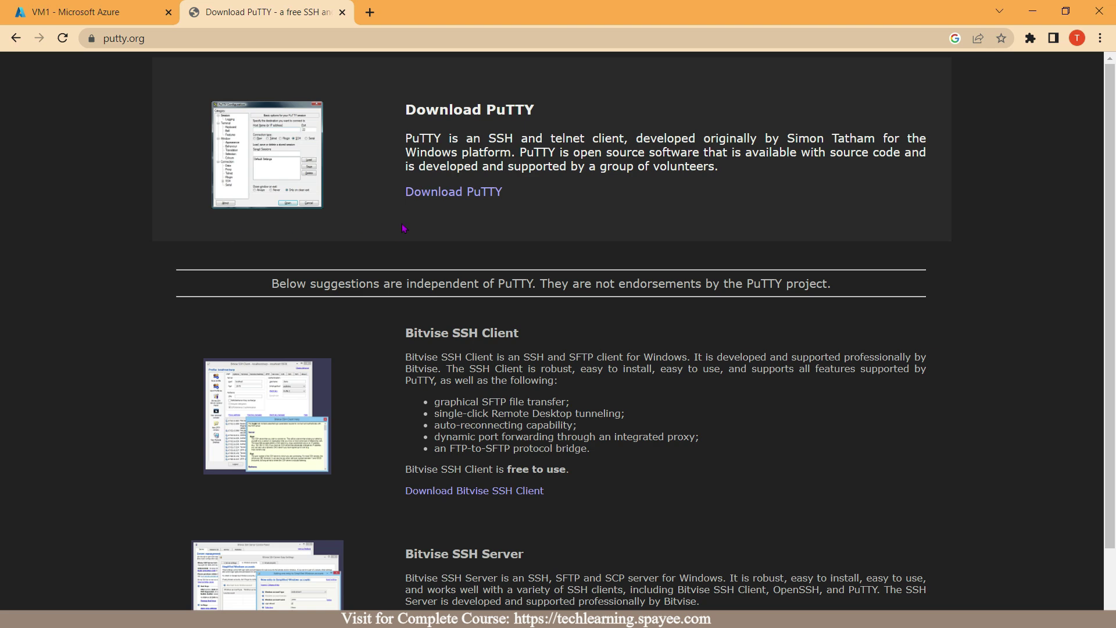
pyautogui.click(424, 193)
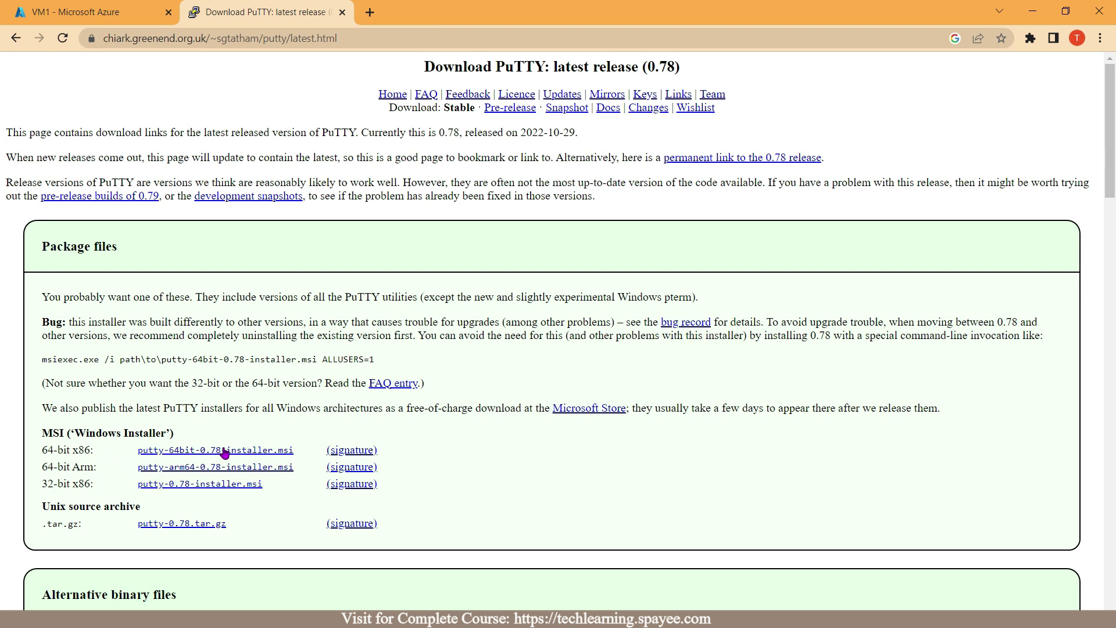
pyautogui.click(250, 455)
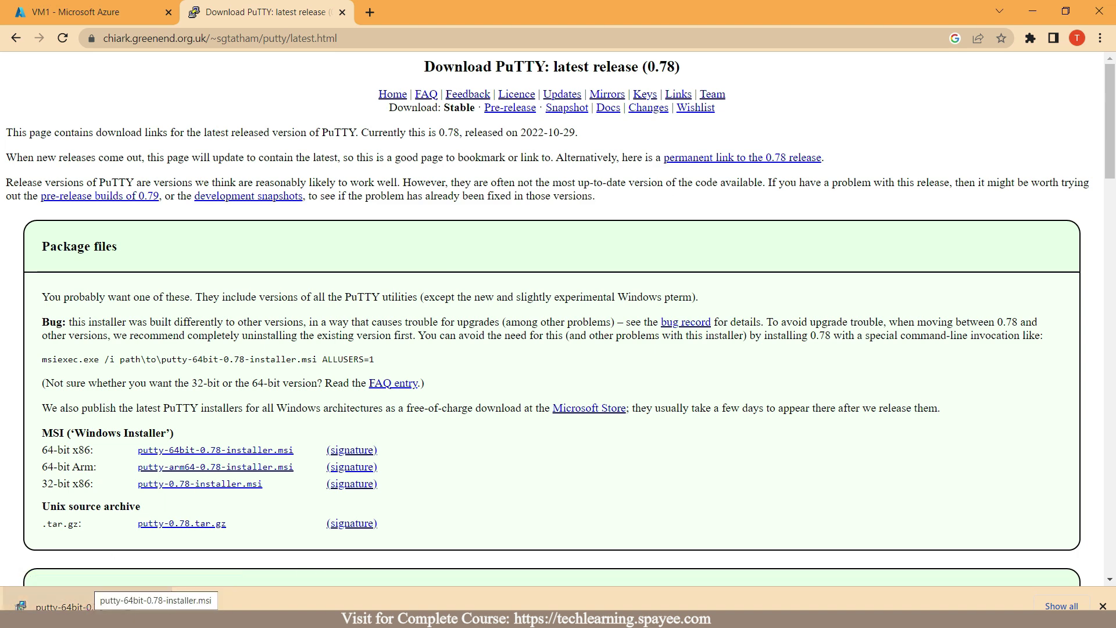
# Step: Run the downloaded PuTTY 0.78 installer and complete the installation in the default folder C:\Program Files\PuTTY\
pyautogui.click(65, 607)
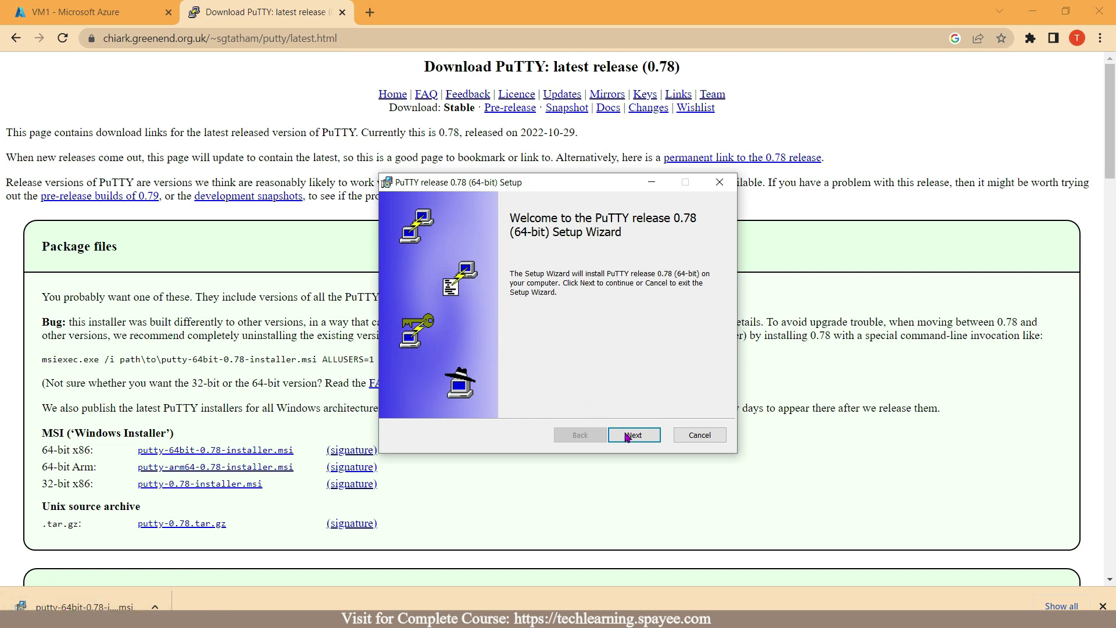
pyautogui.click(635, 440)
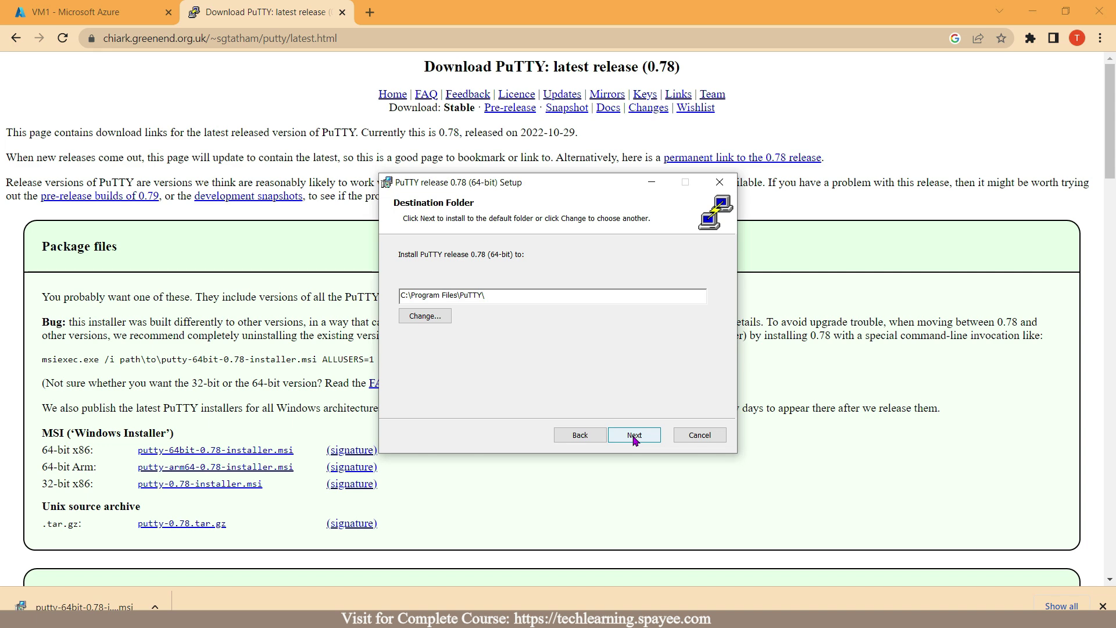
pyautogui.click(634, 437)
pyautogui.click(633, 436)
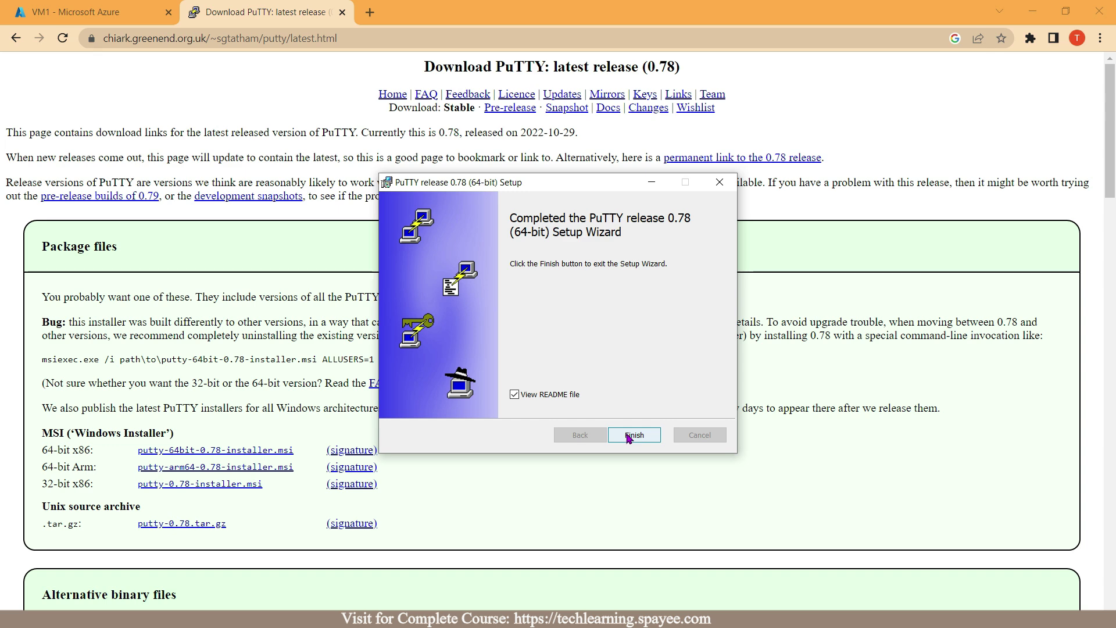
pyautogui.click(629, 436)
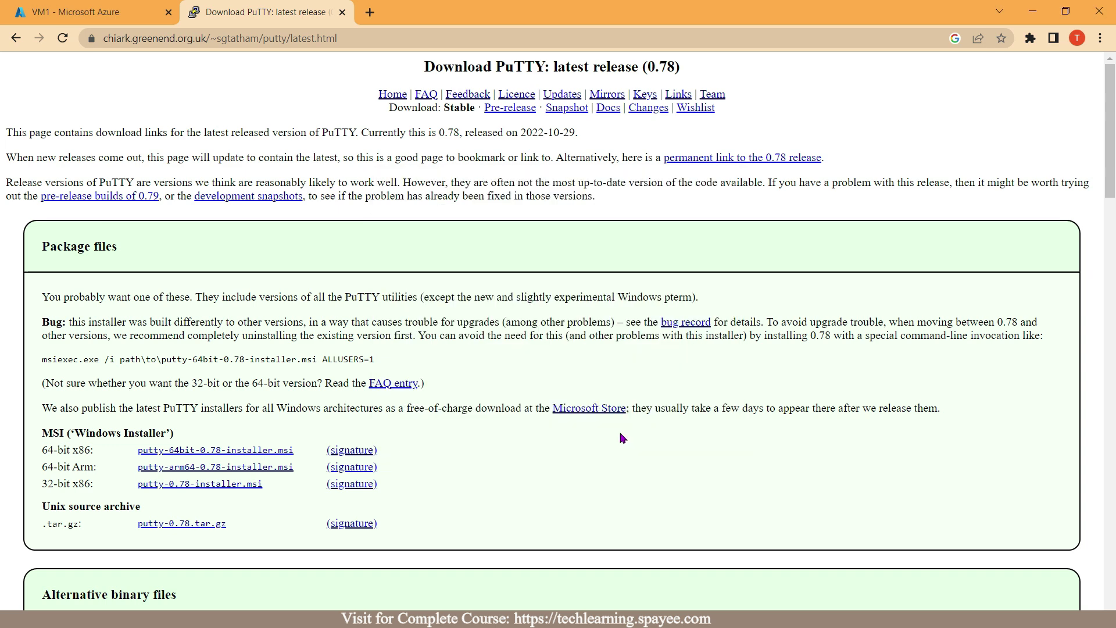
# Step: Launch both PuTTY and PuTTYgen from the Windows search
pyautogui.press('super')
pyautogui.write('putty')
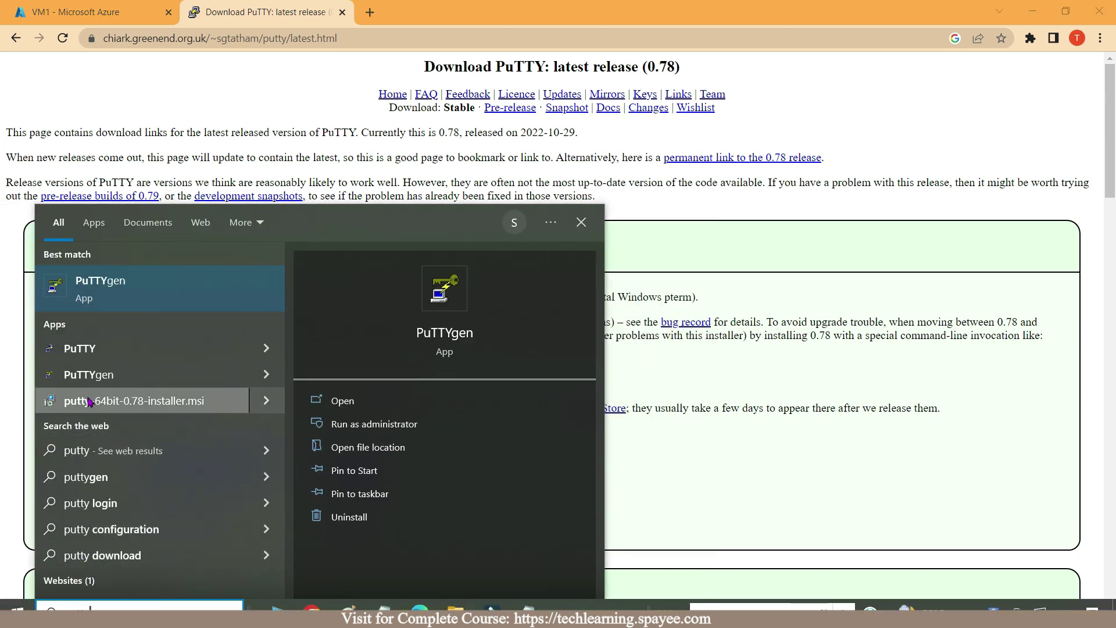
pyautogui.click(78, 350)
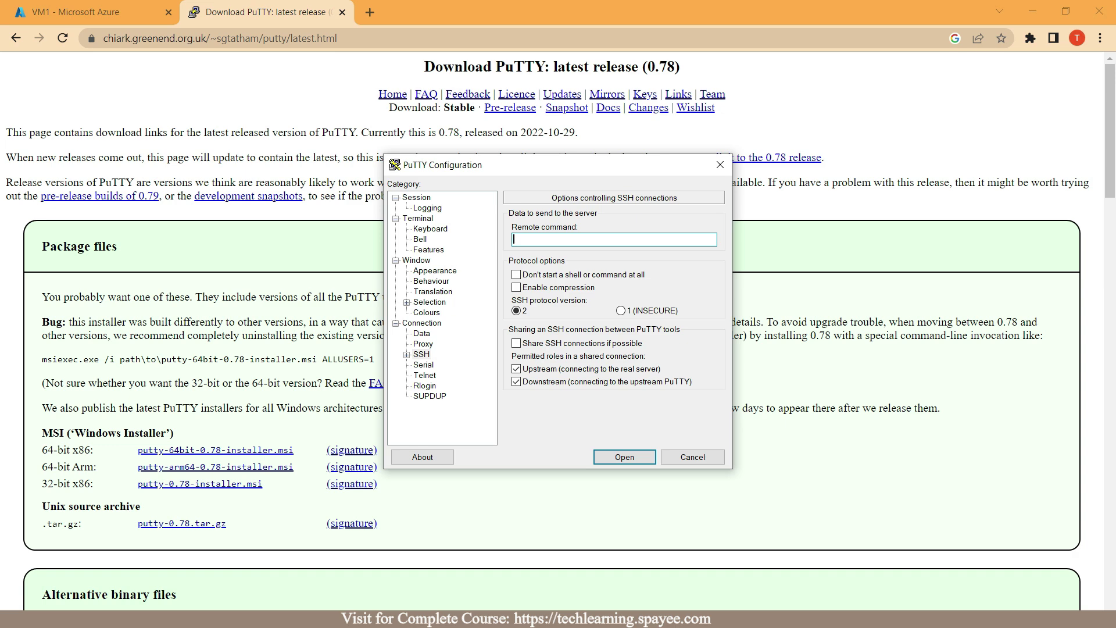
pyautogui.press('super')
pyautogui.write('putty')
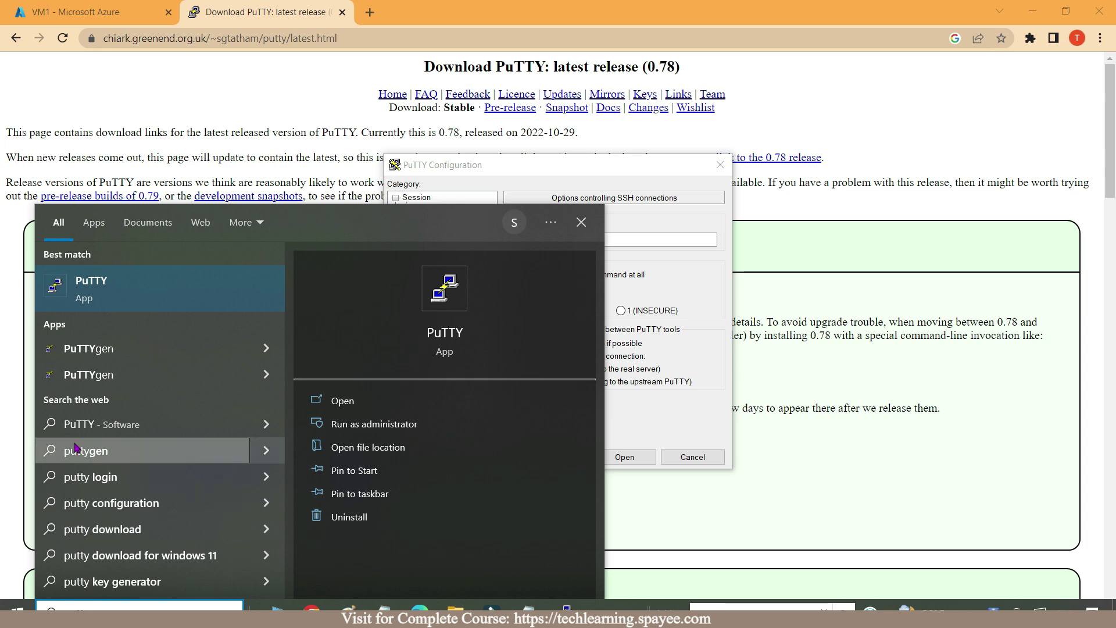
pyautogui.click(83, 352)
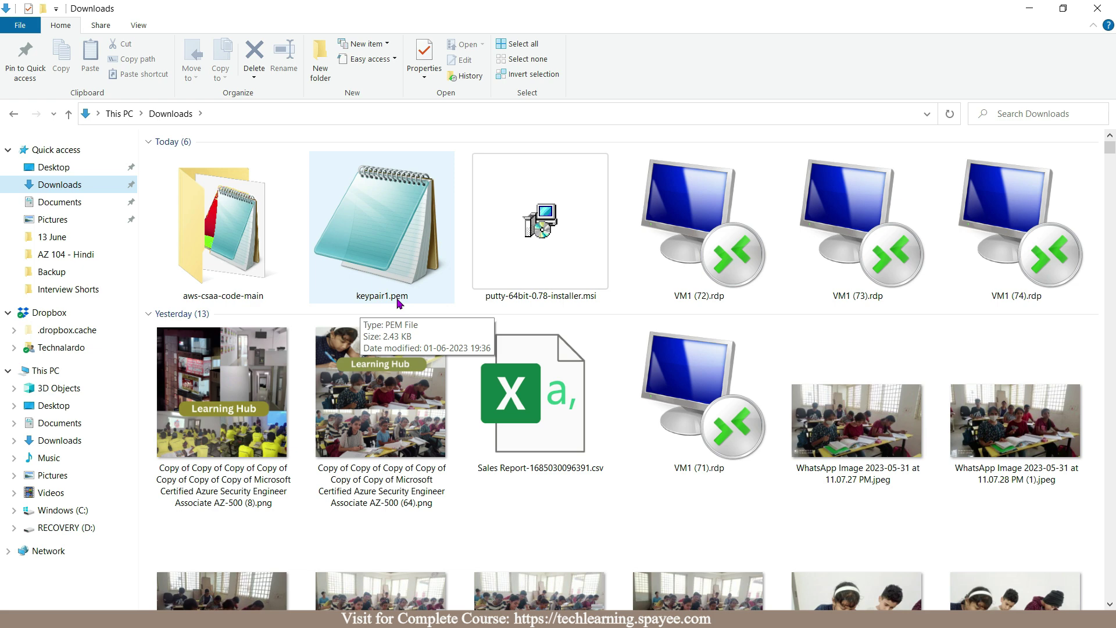
# Step: Switch to Paint and add the red label keypair1.pem above the Private Key box in the Laptop rectangle
pyautogui.hotkey('alt', 'Tab')
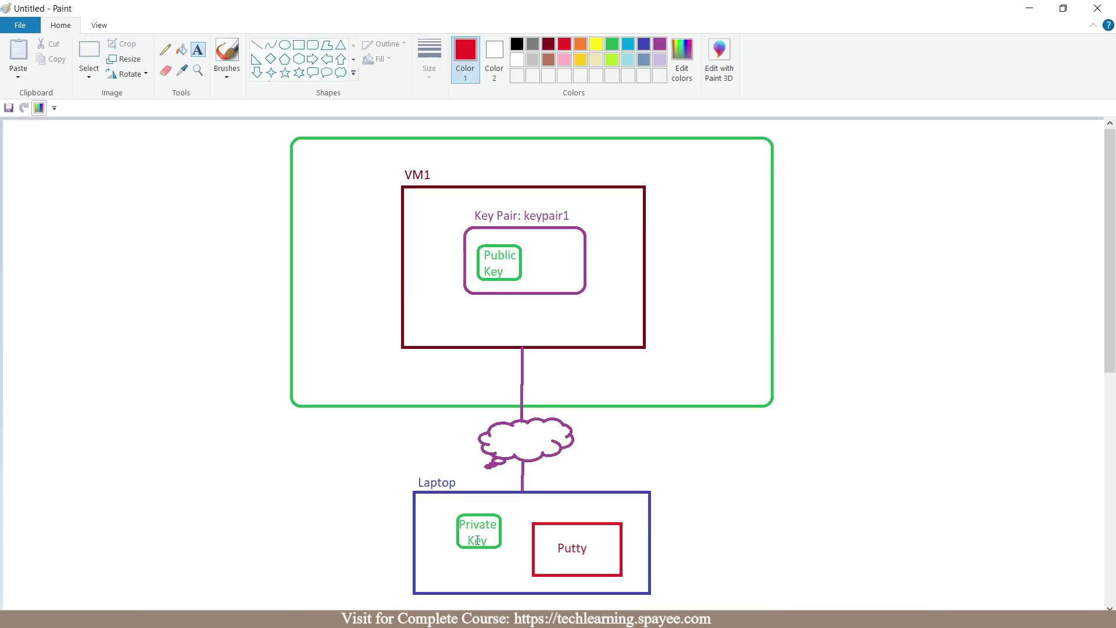
pyautogui.click(456, 507)
pyautogui.write('keypair1.pem')
pyautogui.press('Escape')
# Step: Draw a green rounded rectangle below the Private Key box inside the Laptop rectangle
pyautogui.click(312, 44)
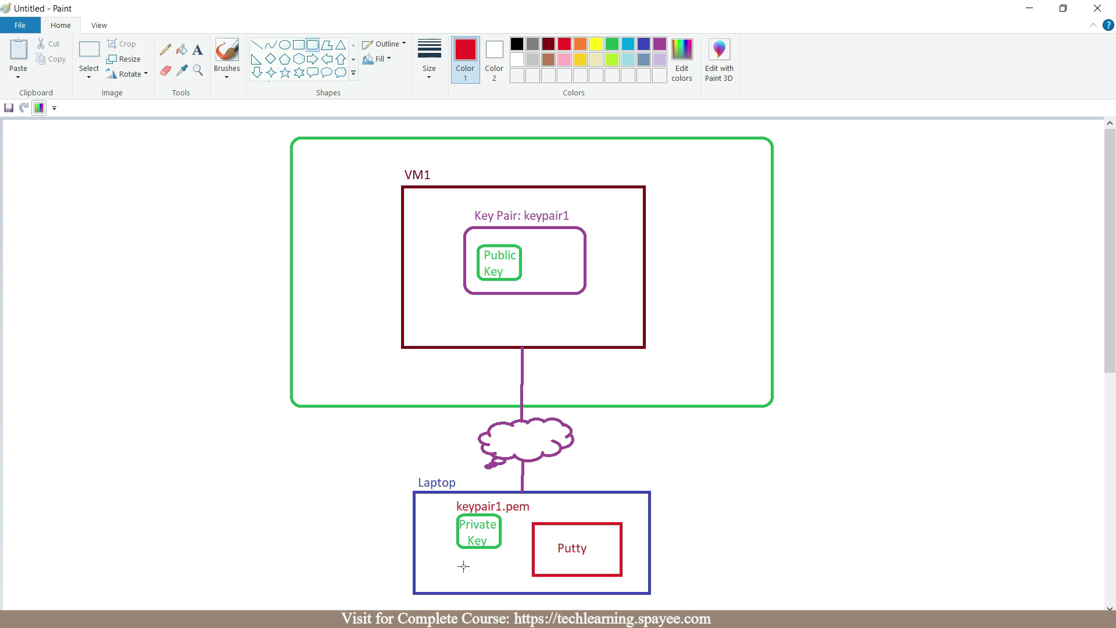
pyautogui.moveTo(457, 560); pyautogui.dragTo(505, 587)
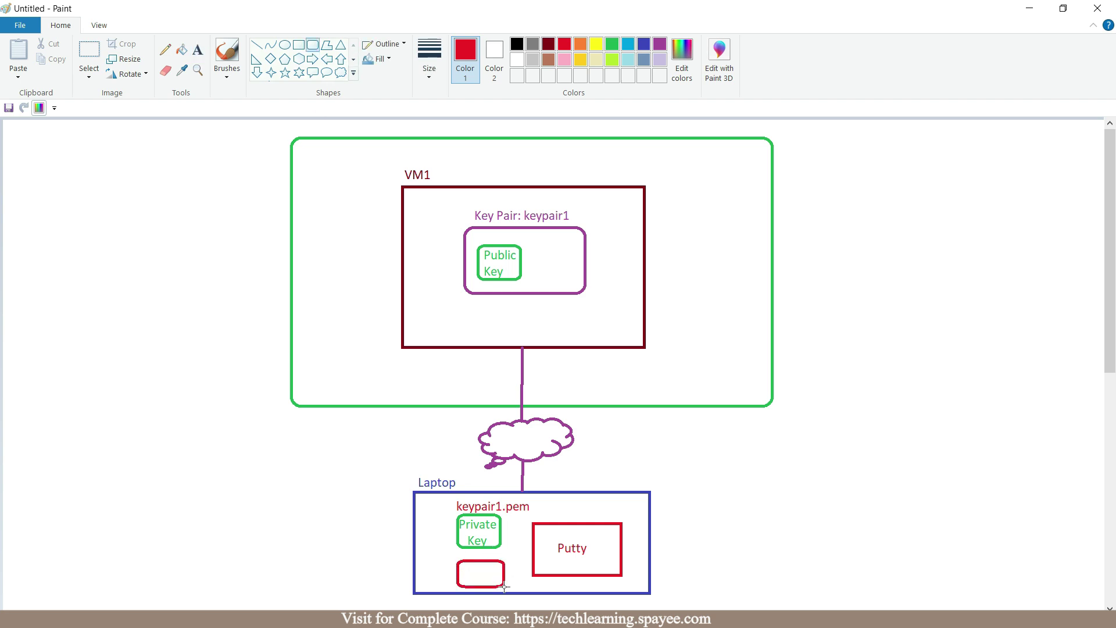
pyautogui.click(611, 43)
# Step: Add the green label keypair1.ppk directly above the empty green rounded box in the Laptop rectangle
pyautogui.click(198, 50)
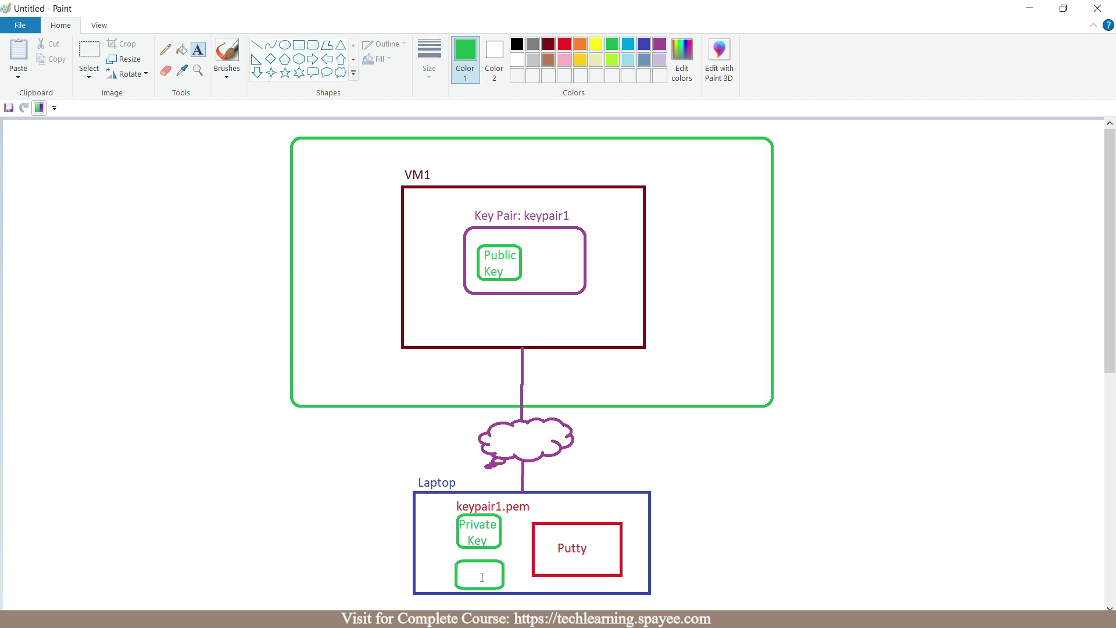
pyautogui.click(454, 553)
pyautogui.write('keypair1')
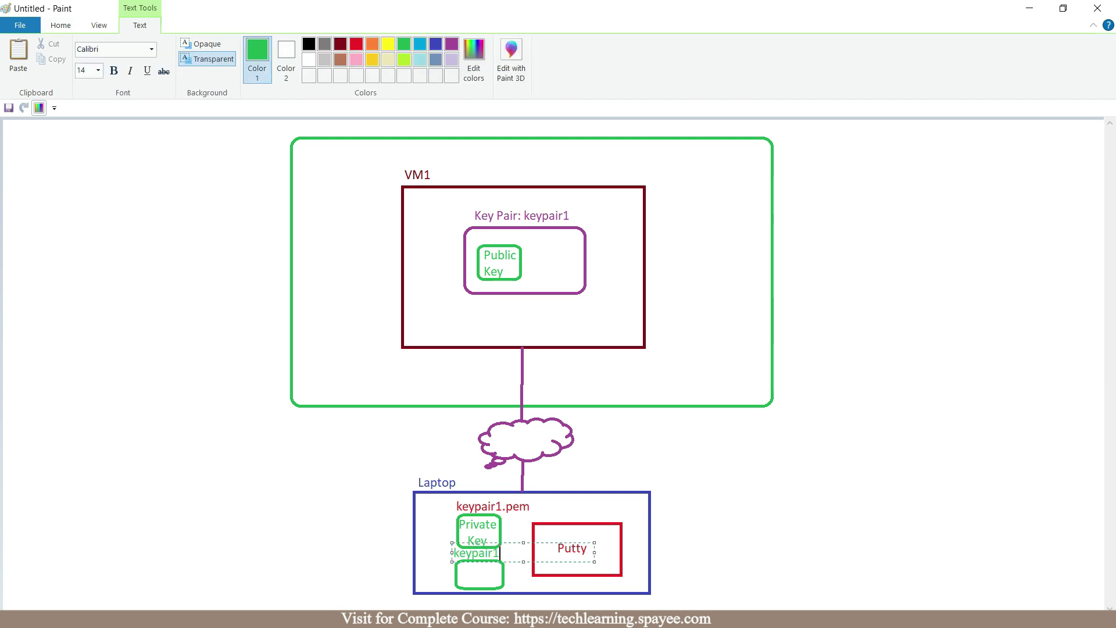
pyautogui.write('.ppk')
pyautogui.click(438, 579)
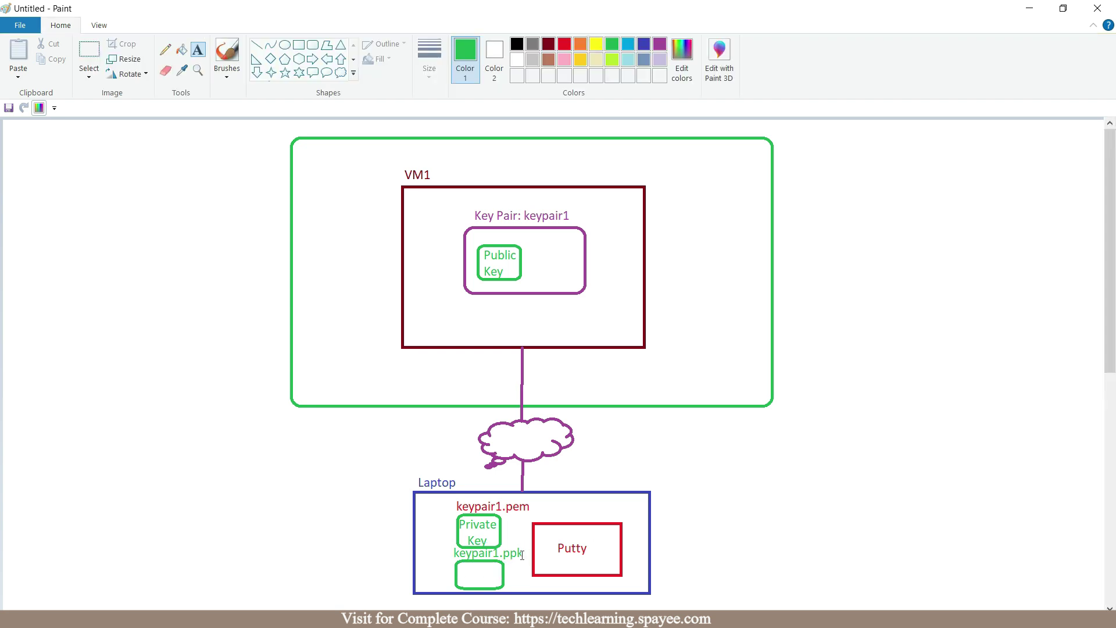
# Step: Switch to PuTTY Key Generator and import the private key file keypair1.pem from the Downloads folder
pyautogui.hotkey('alt', 'Tab')
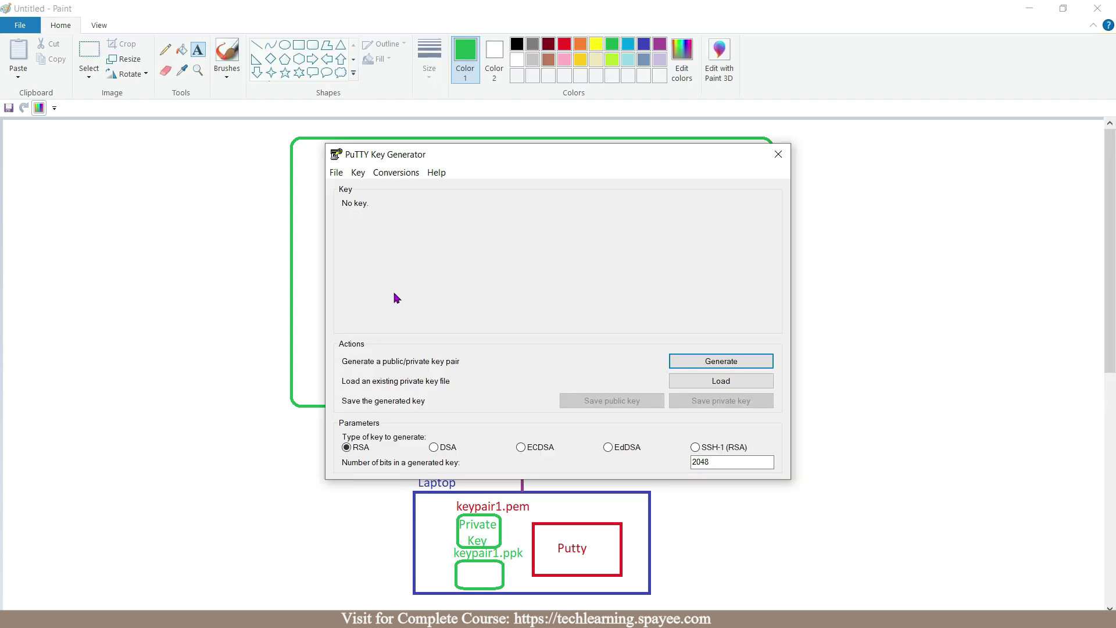
pyautogui.click(400, 175)
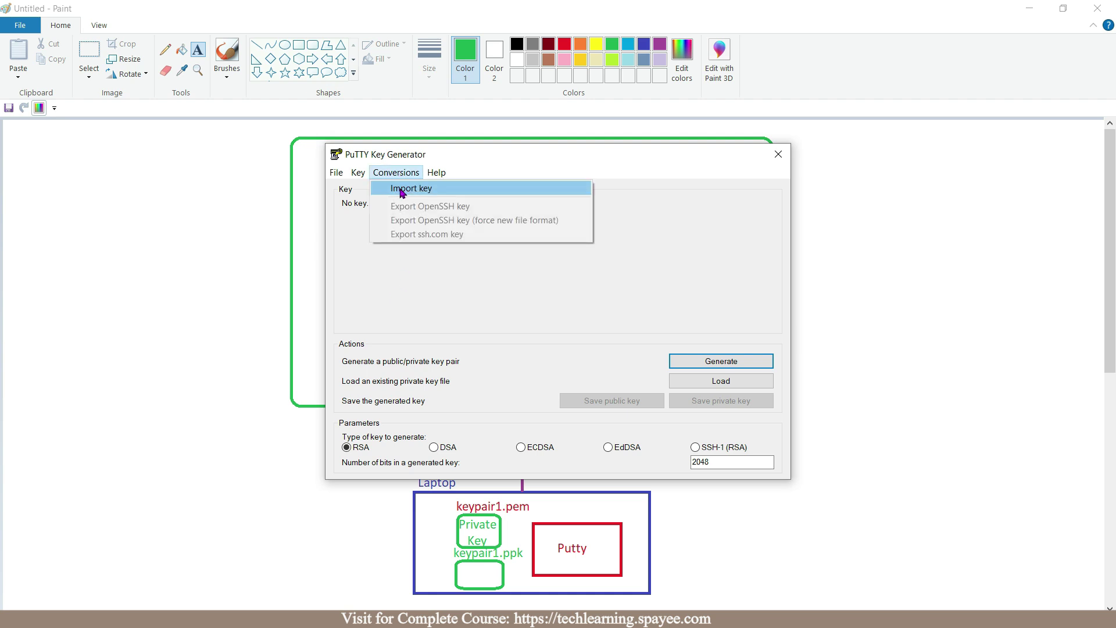
pyautogui.click(405, 191)
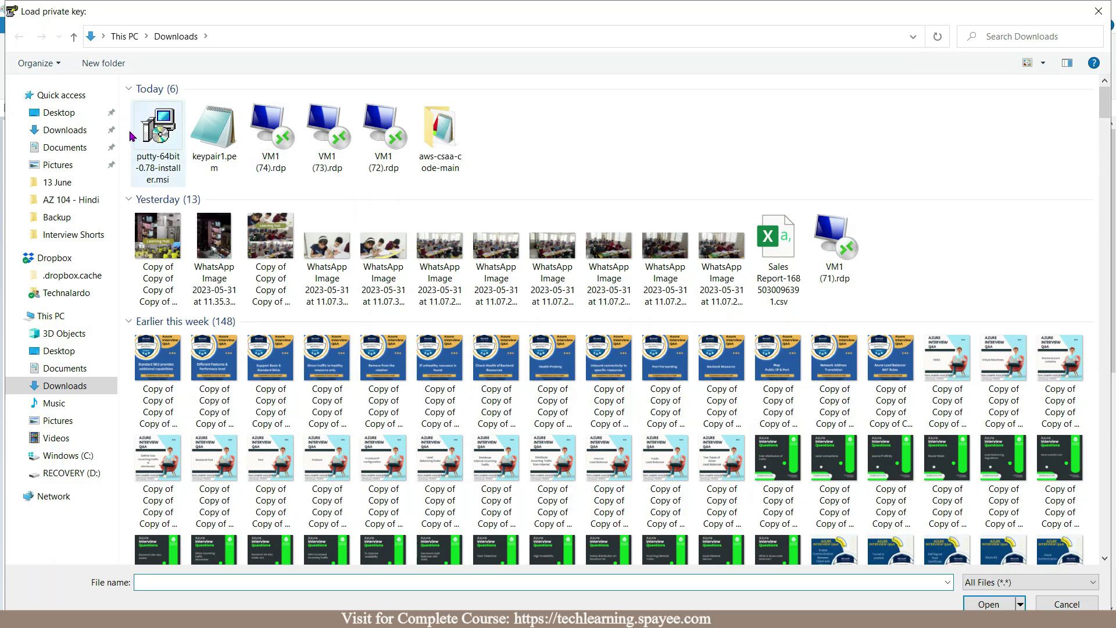
pyautogui.click(83, 132)
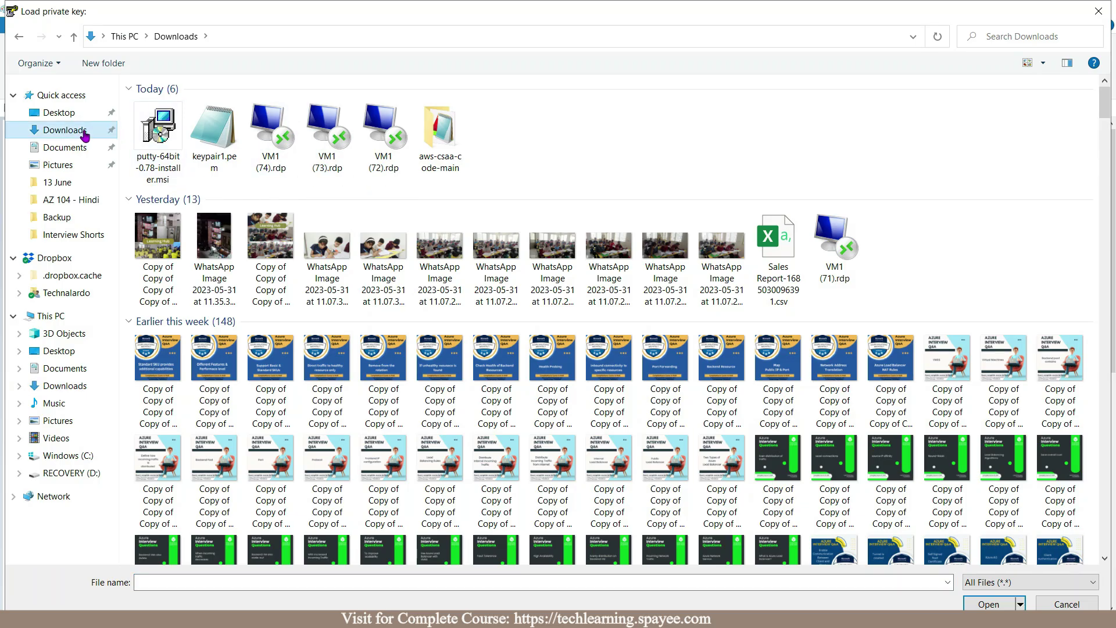
pyautogui.click(216, 145)
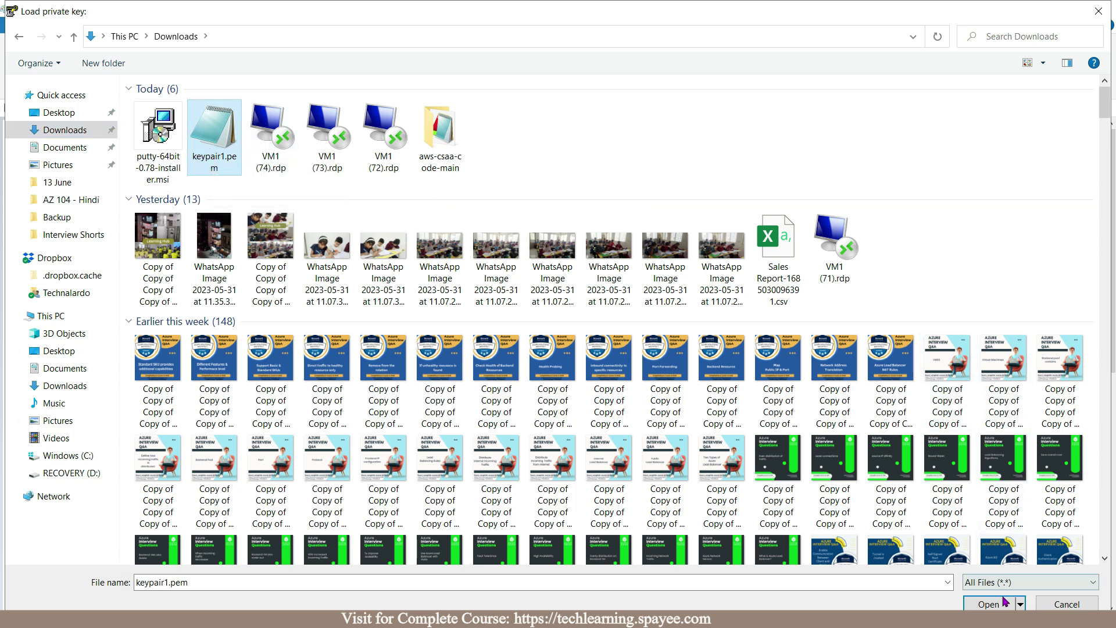
pyautogui.click(987, 604)
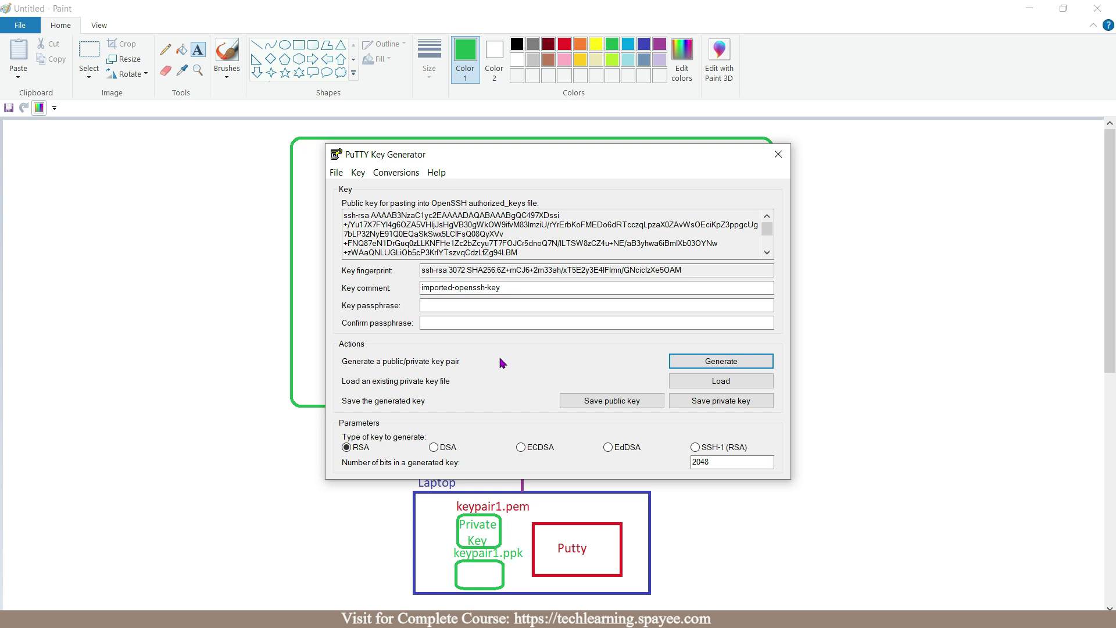
# Step: Save the imported private key without a passphrase as keypair1 in PuTTY .ppk format in the Downloads folder
pyautogui.click(712, 404)
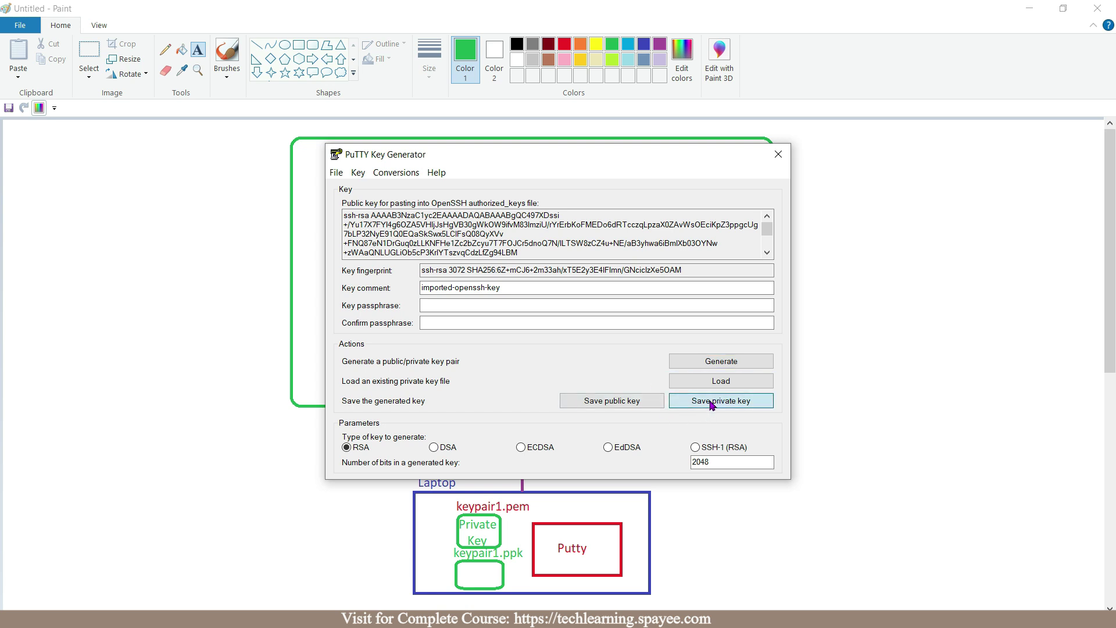
pyautogui.click(561, 377)
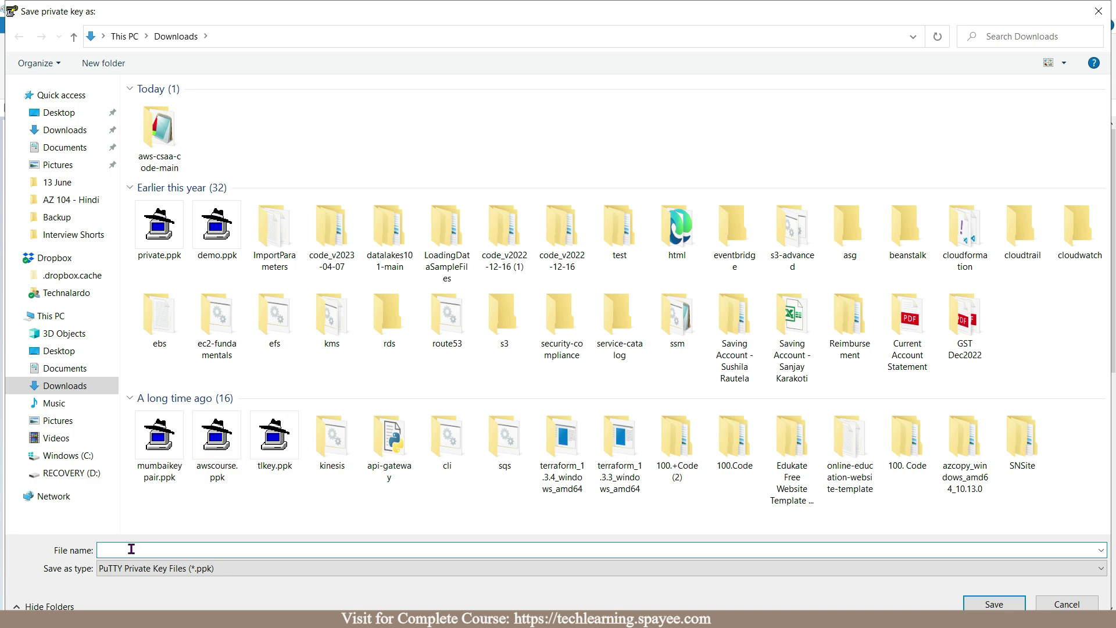
pyautogui.write('key')
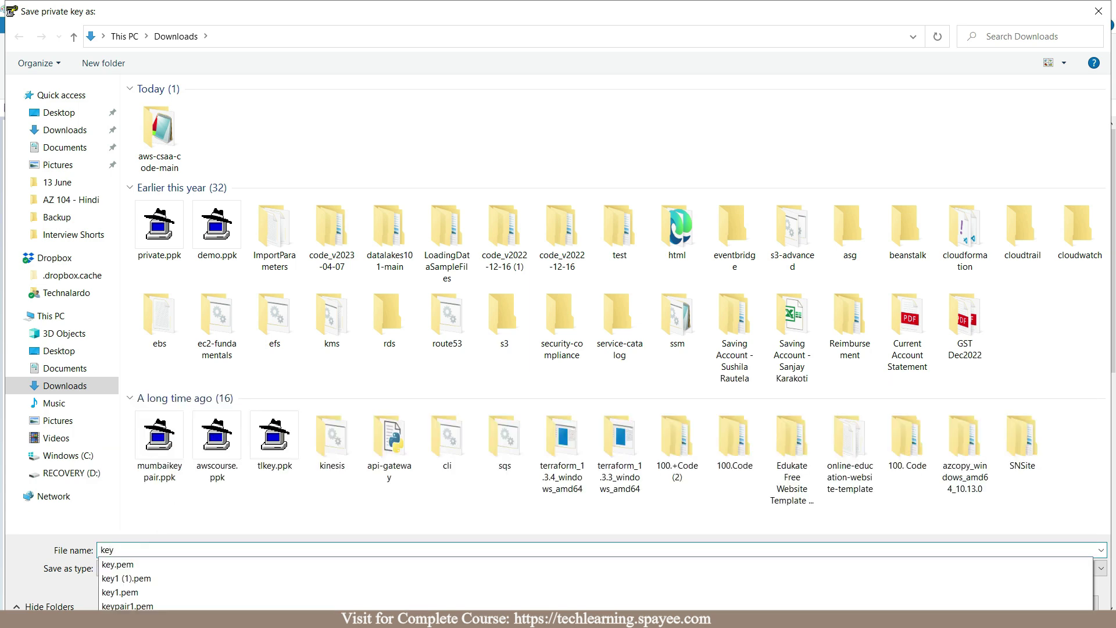
pyautogui.write('private')
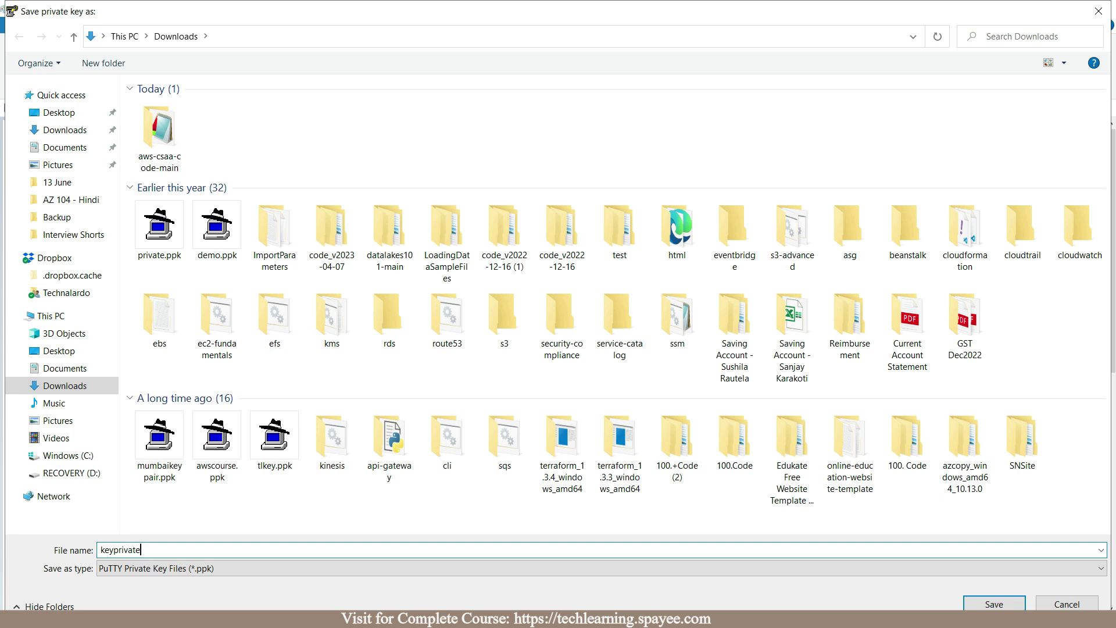
pyautogui.press('BackSpace')
pyautogui.press('BackSpace')
pyautogui.press('BackSpace')
pyautogui.press('BackSpace')
pyautogui.press('BackSpace')
pyautogui.press('BackSpace')
pyautogui.write('air1')
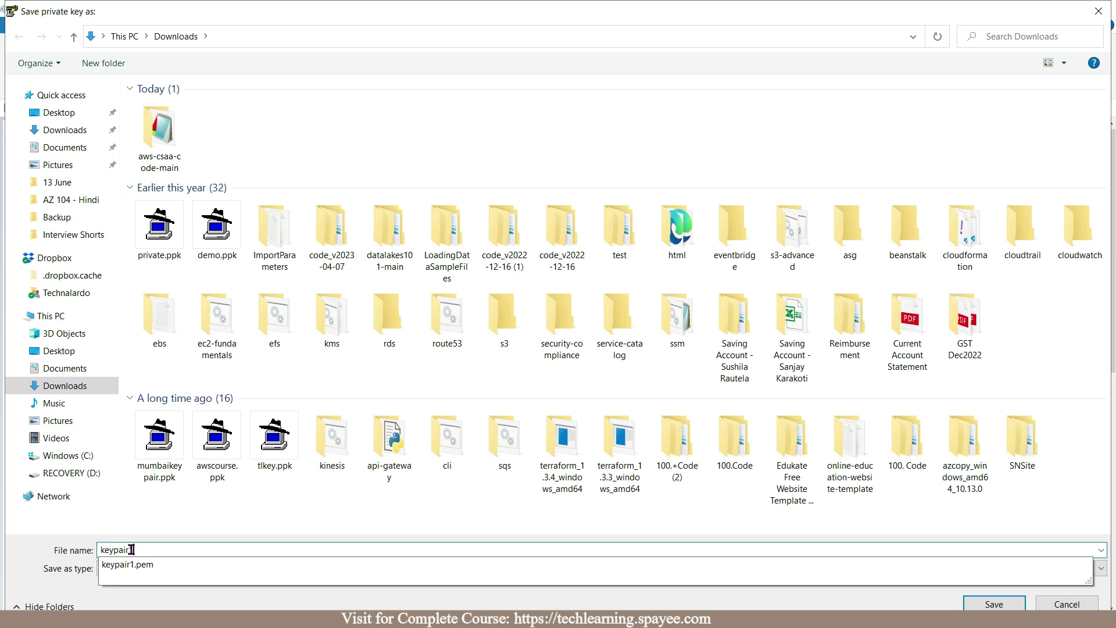
pyautogui.click(134, 607)
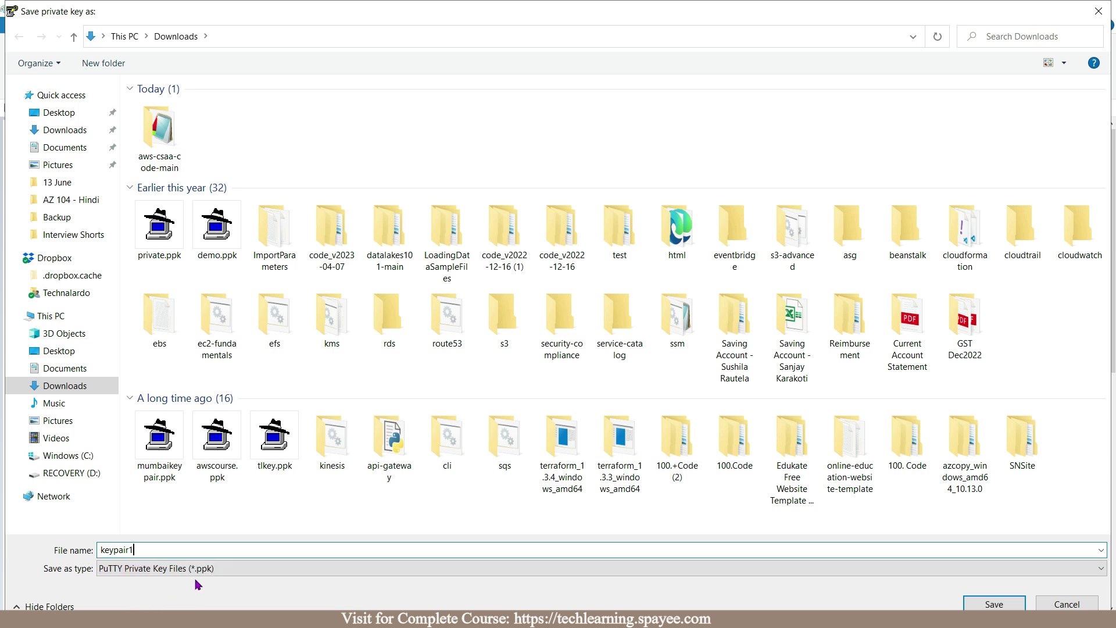
pyautogui.click(992, 605)
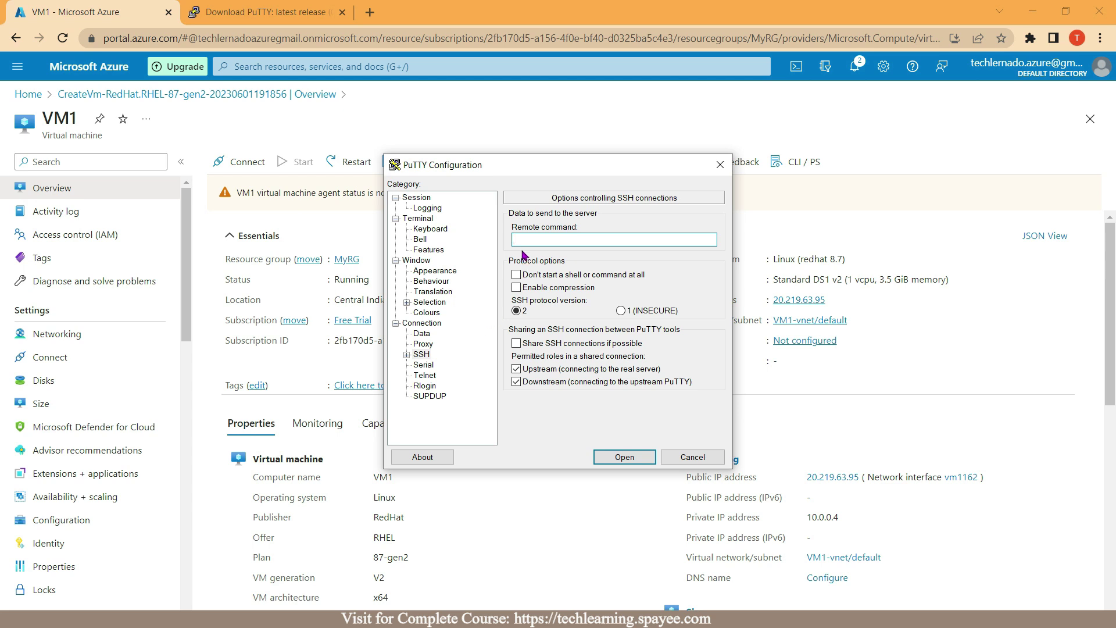
# Step: Copy VM1's public IP address 20.219.63.95 from the Azure portal and paste it as the remote command in PuTTY's SSH options
pyautogui.click(520, 241)
pyautogui.click(852, 392)
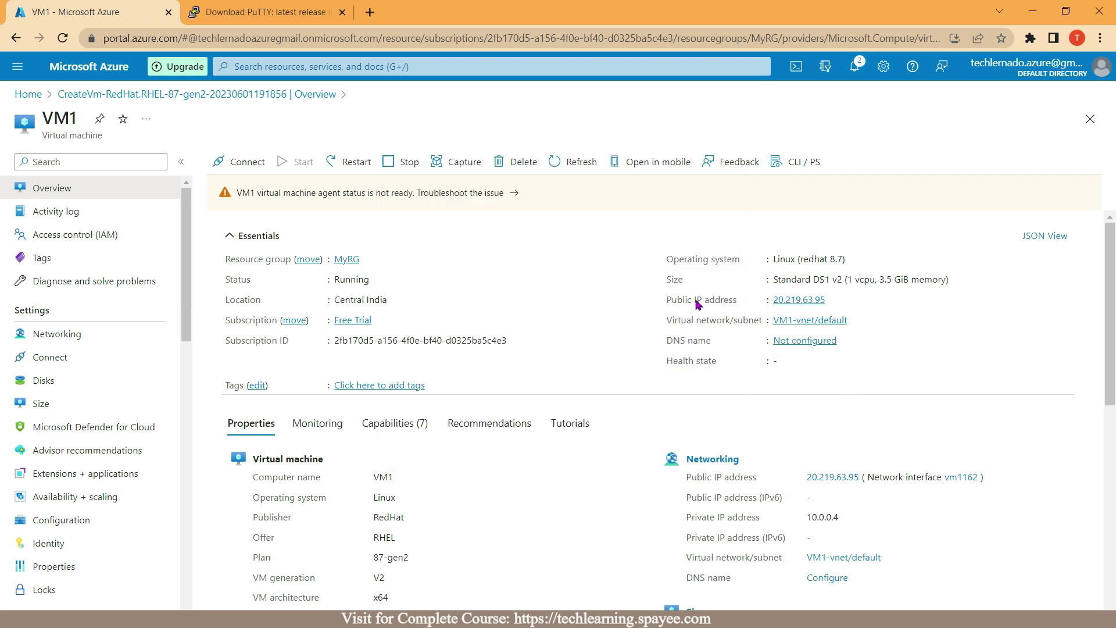
pyautogui.click(834, 300)
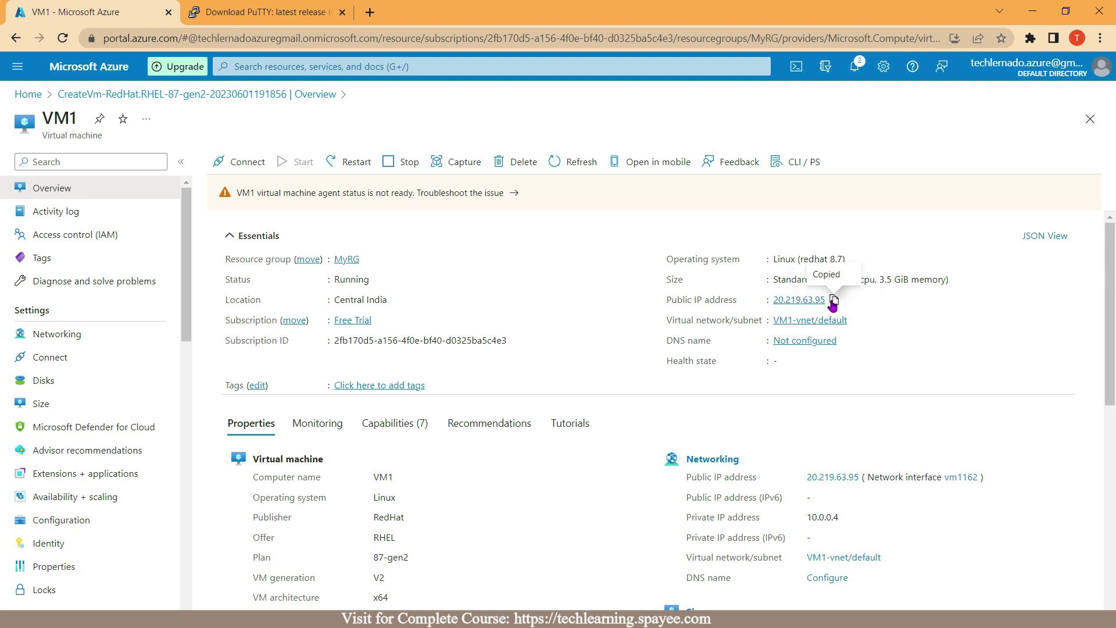
pyautogui.hotkey('alt', 'Tab')
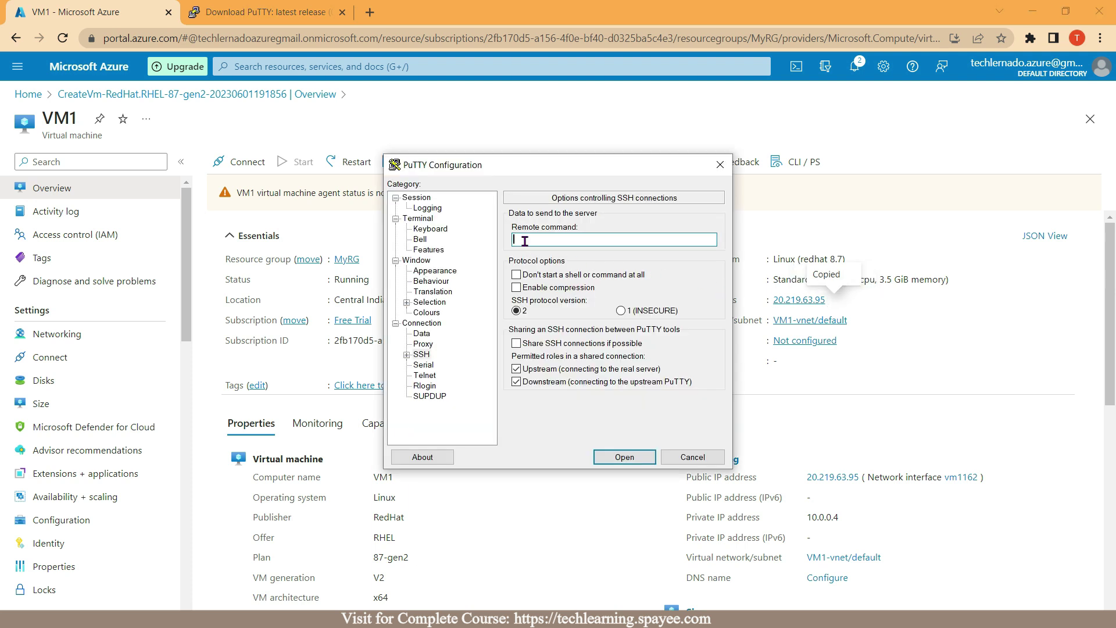
pyautogui.hotkey('ctrl', 'v')
# Step: Set keypair1.ppk from the Downloads folder as the private key file for SSH authentication
pyautogui.click(407, 355)
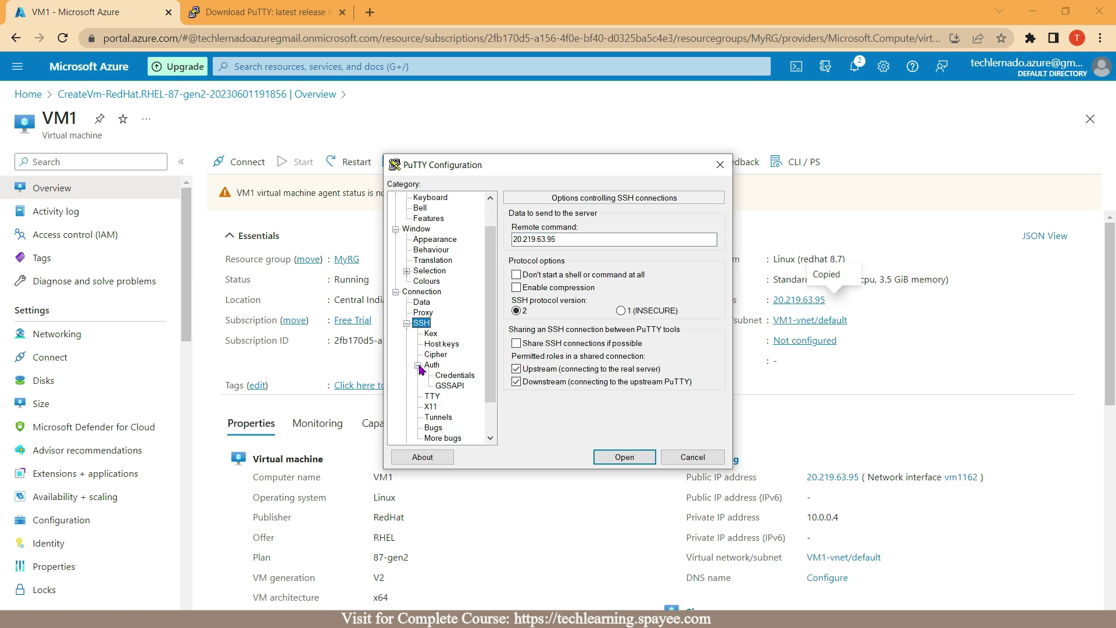
pyautogui.click(451, 378)
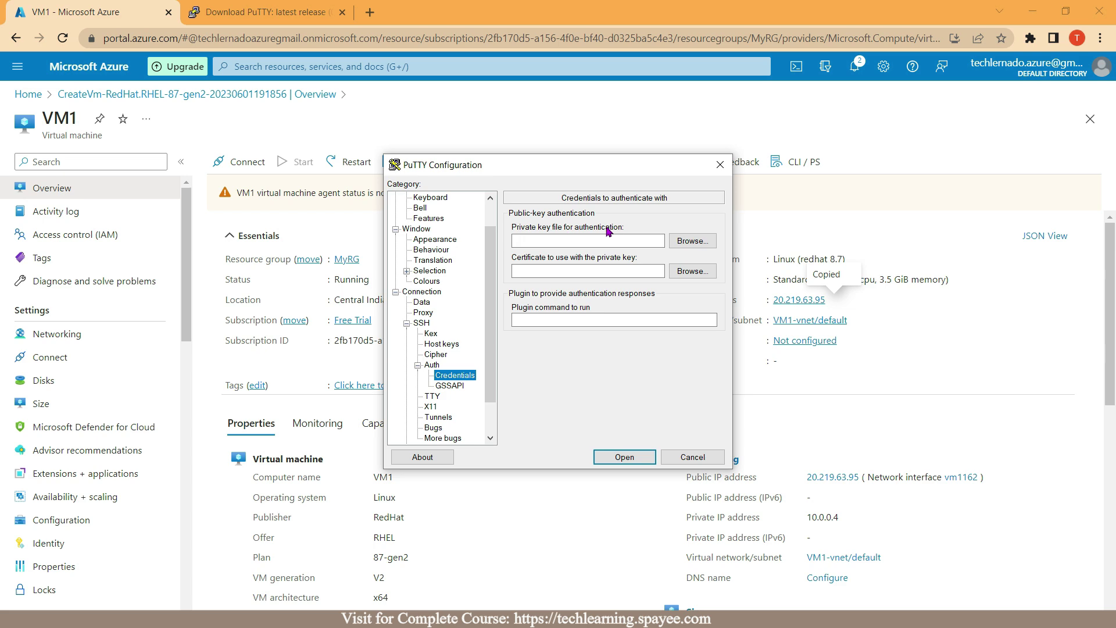
pyautogui.click(692, 241)
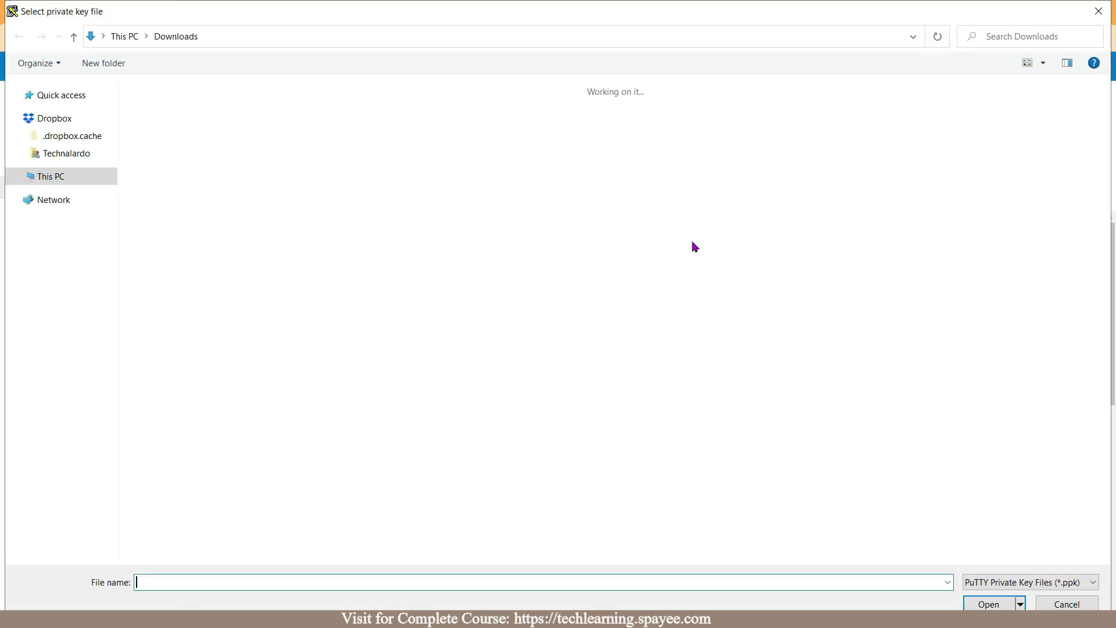
pyautogui.click(95, 136)
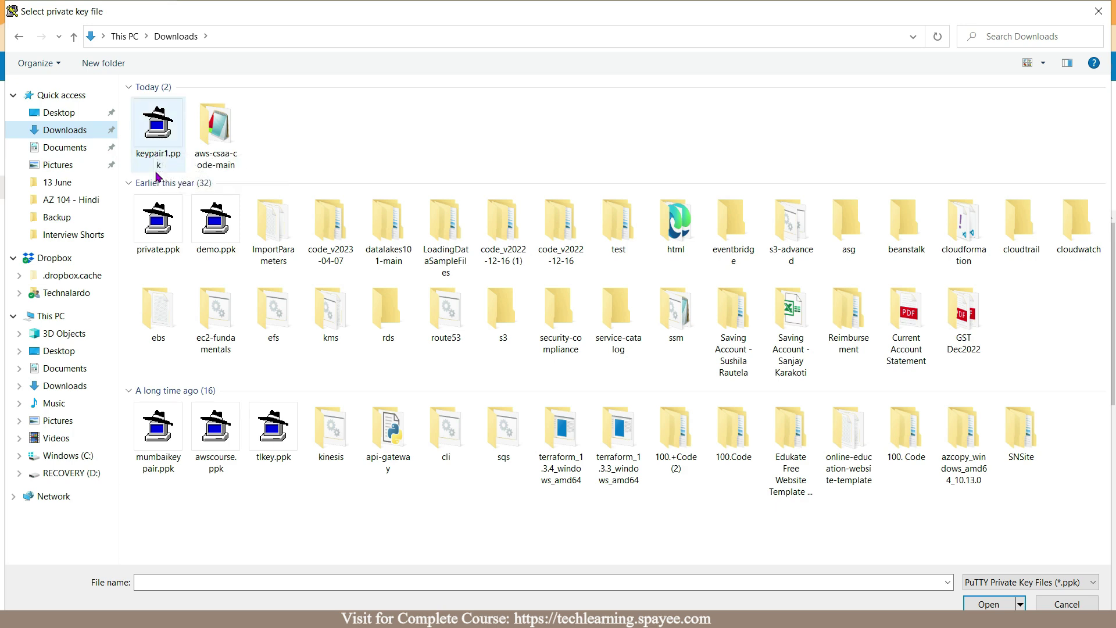
pyautogui.click(161, 149)
pyautogui.click(989, 604)
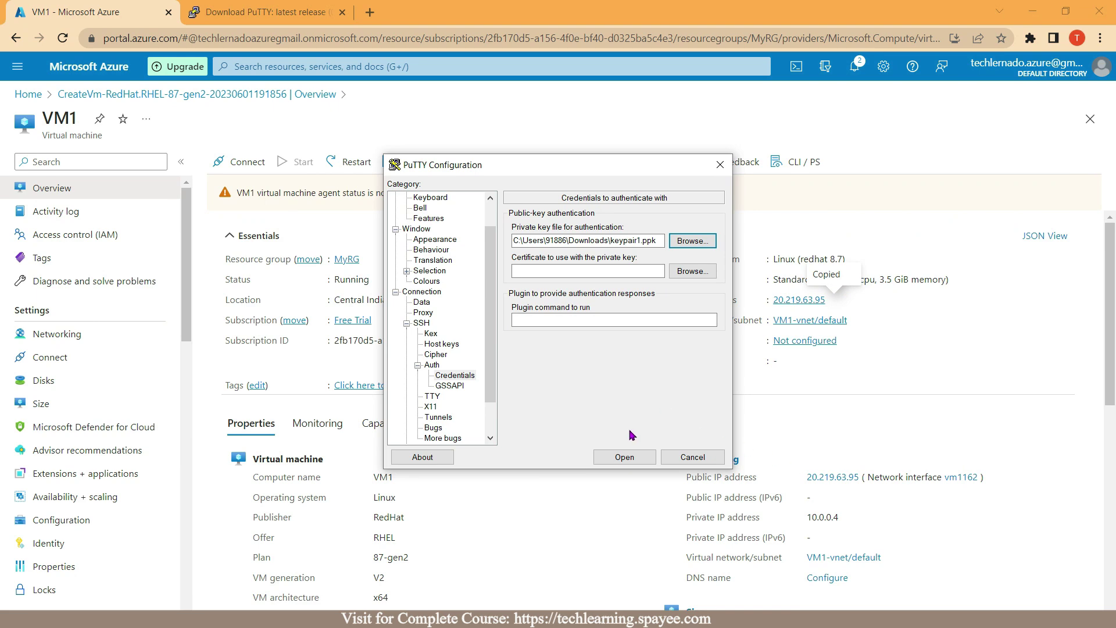
# Step: Open the PuTTY session to VM1 and log in with the VM's administrator username
pyautogui.click(621, 460)
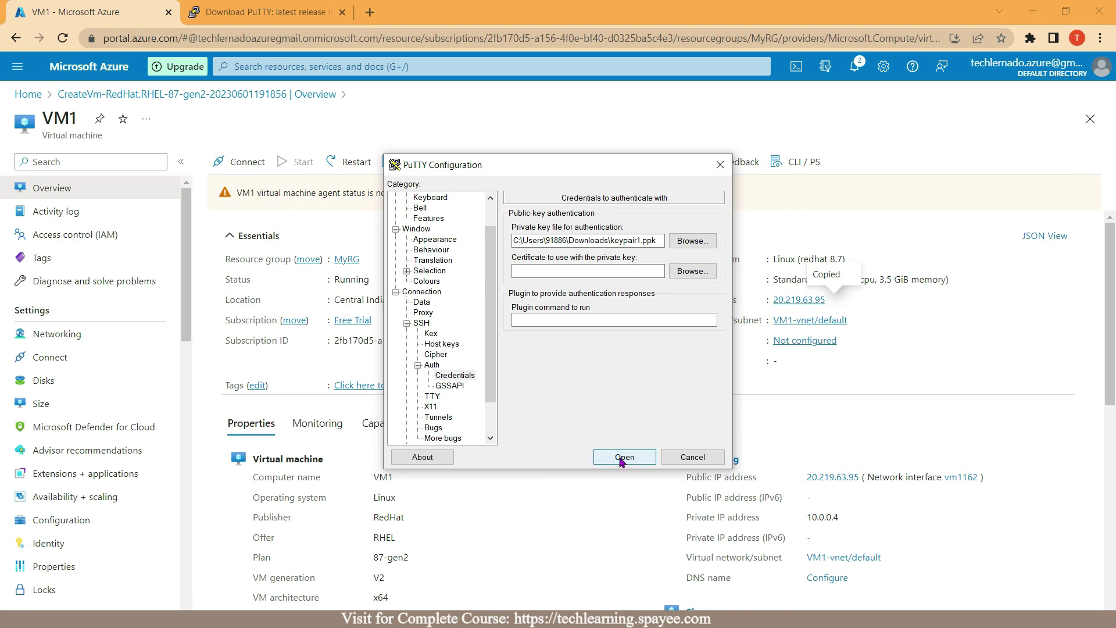
pyautogui.click(379, 396)
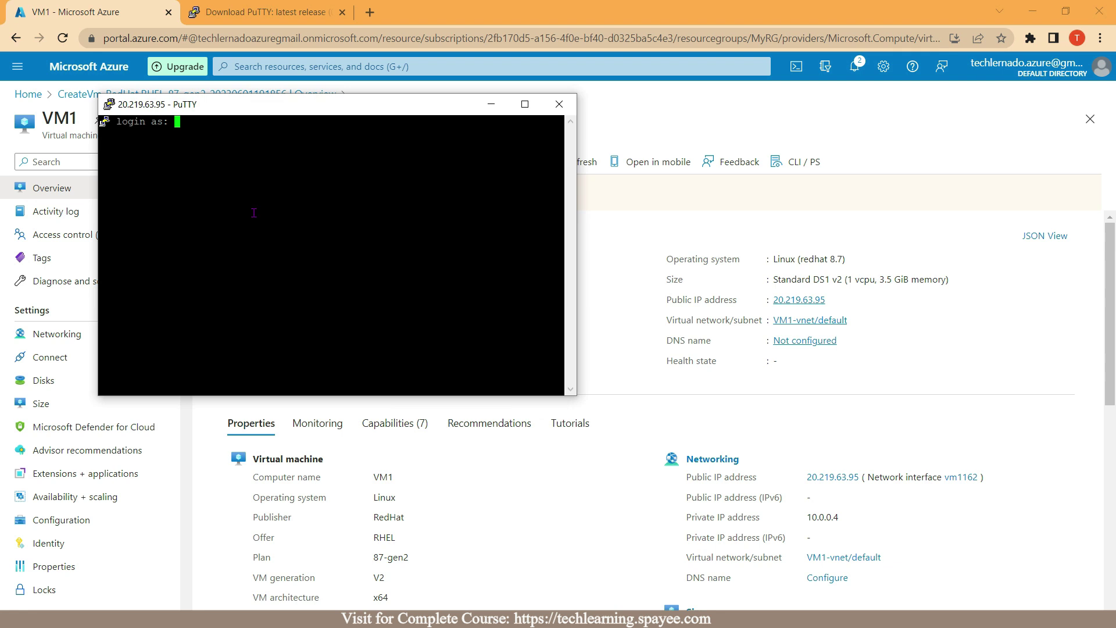
pyautogui.write('sanjayka')
pyautogui.press('Return')
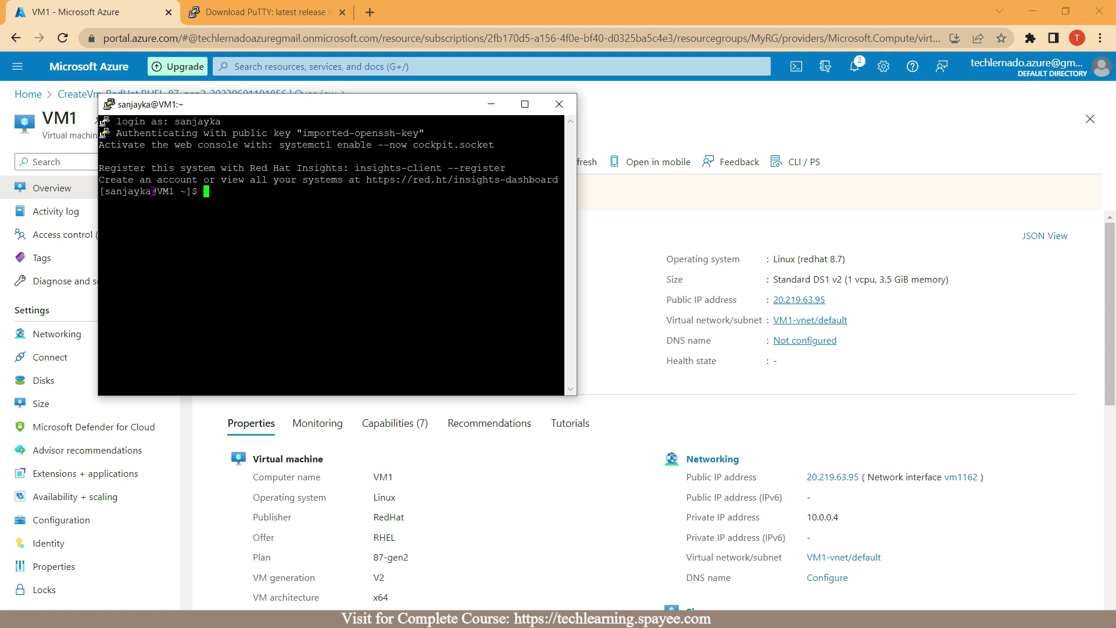
# Step: Switch to the root user on VM1 with sudo su and run the hostname command
pyautogui.moveTo(153, 191)
pyautogui.mouseDown()
pyautogui.moveTo(110, 195)
pyautogui.moveTo(174, 193)
pyautogui.mouseUp()
pyautogui.click(207, 192)
pyautogui.write('sudo su')
pyautogui.press('Return')
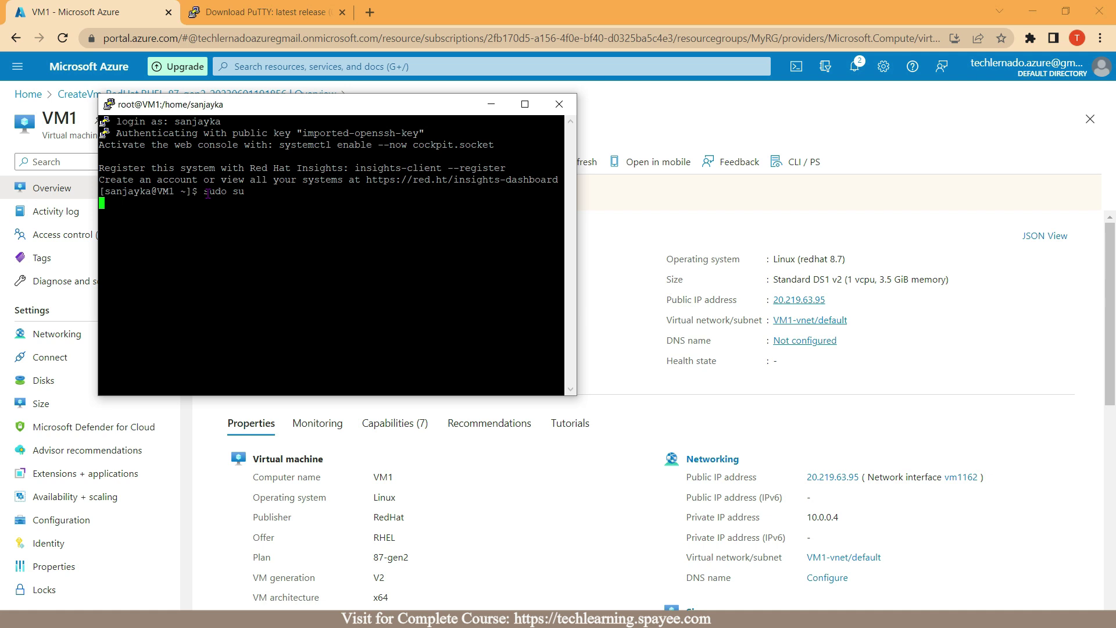
pyautogui.moveTo(127, 203); pyautogui.dragTo(105, 203)
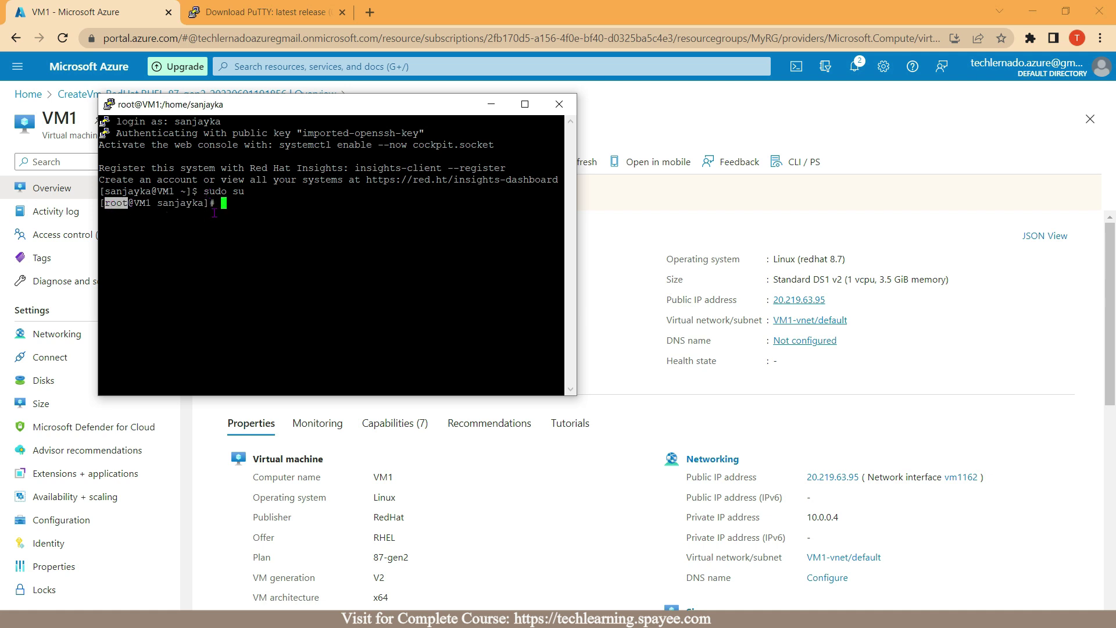
pyautogui.write('hostname')
pyautogui.press('Return')
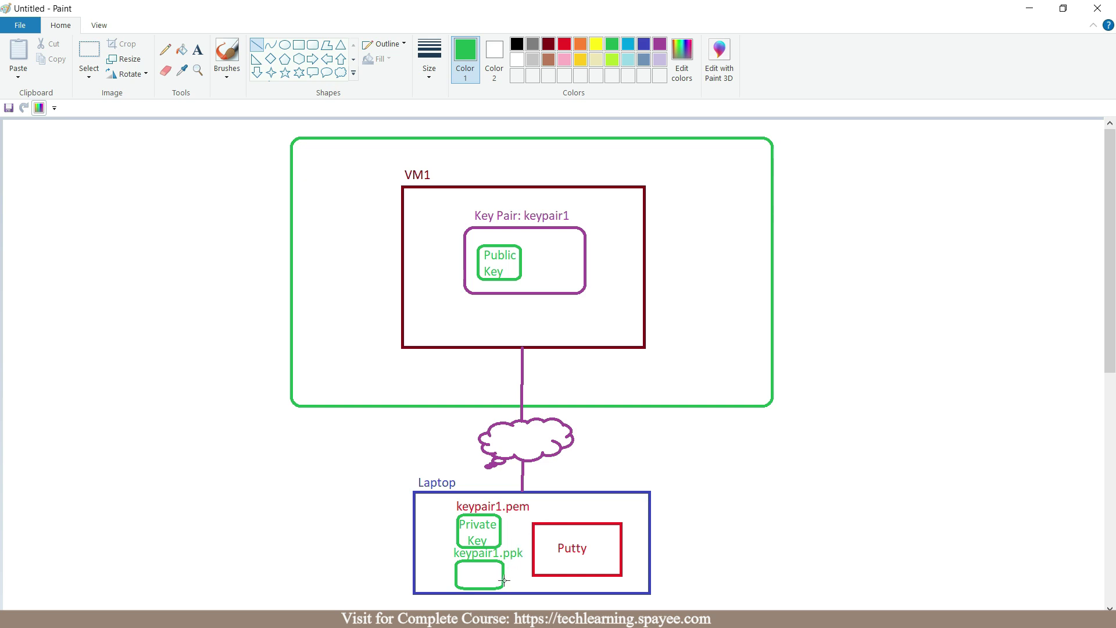
# Step: Switch to Paint and draw green lines linking the keypair1.ppk box to Putty, and Putty through the cloud to VM1's lower edge
pyautogui.moveTo(505, 580); pyautogui.dragTo(529, 563)
pyautogui.moveTo(570, 526)
pyautogui.mouseDown()
pyautogui.moveTo(549, 456)
pyautogui.moveTo(545, 348)
pyautogui.mouseUp()
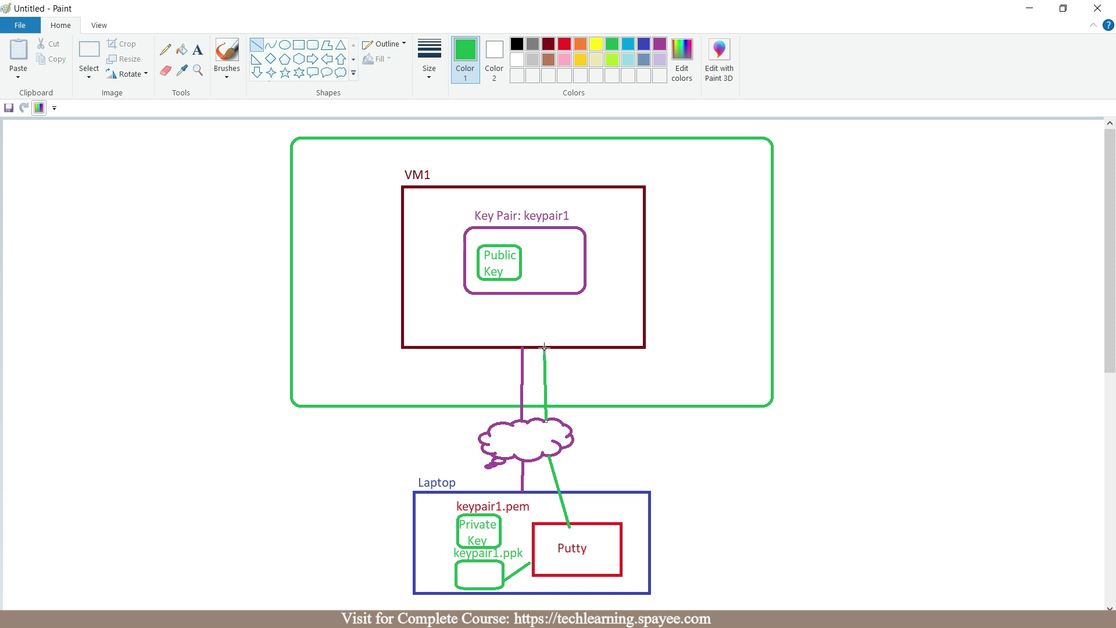
# Step: Add the green label Public IP ( 22) inside the VM1 rectangle, just above the end of the green connection line
pyautogui.click(198, 50)
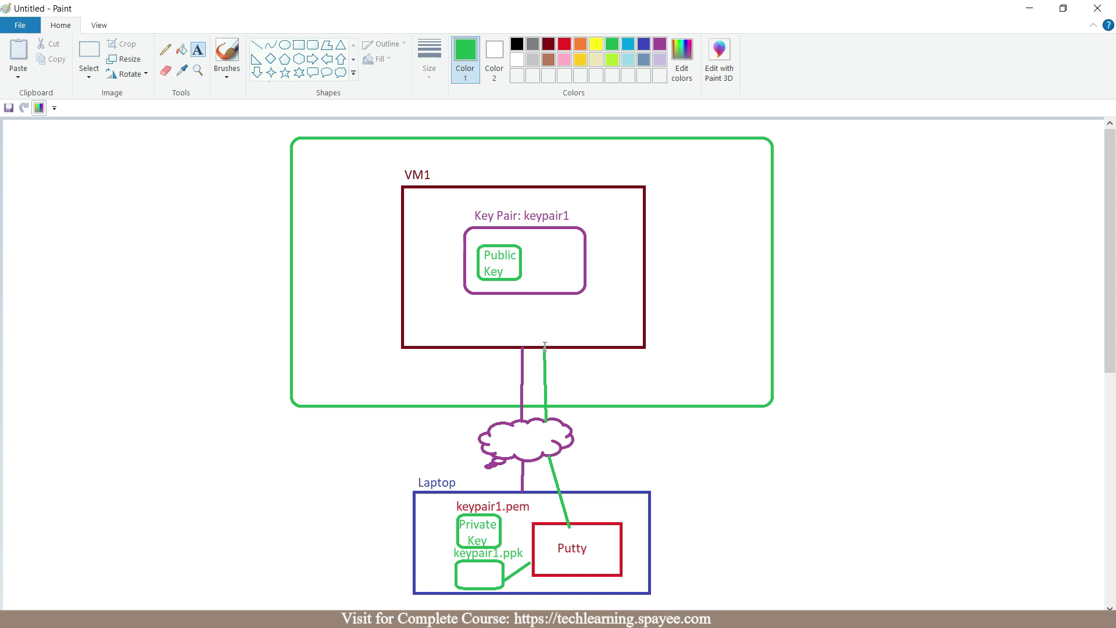
pyautogui.click(535, 326)
pyautogui.write('Public IP (')
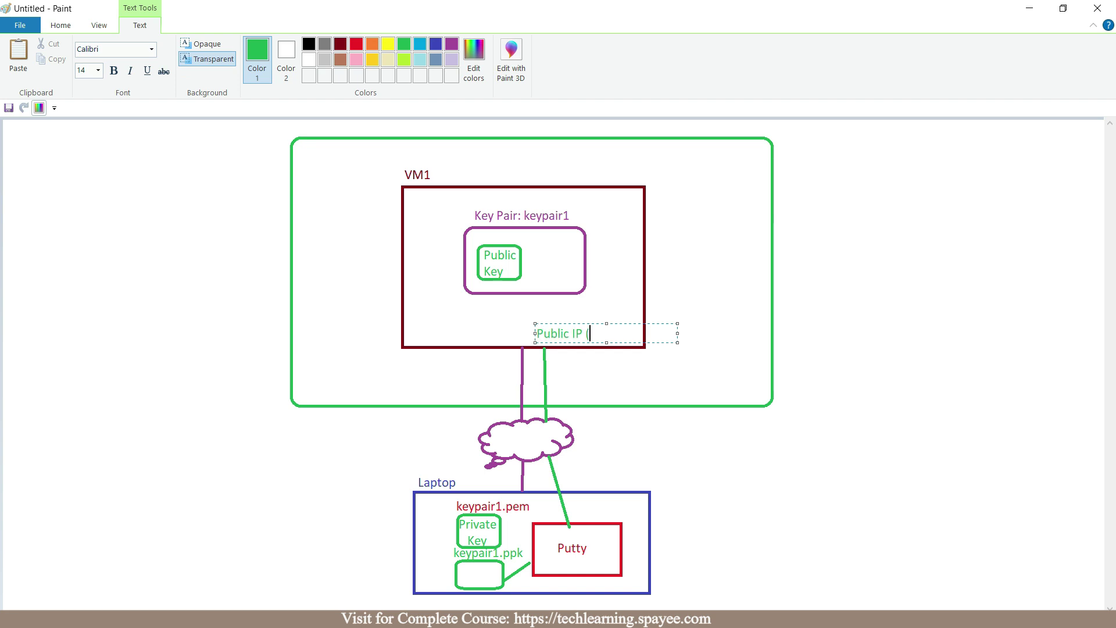
pyautogui.write(' 22)')
pyautogui.click(548, 346)
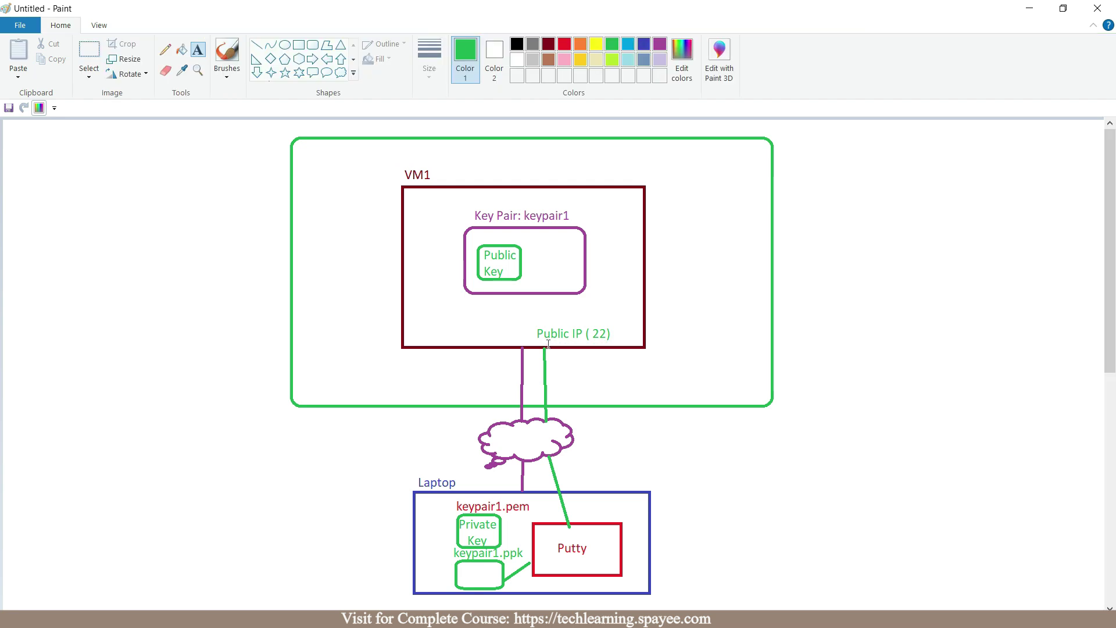